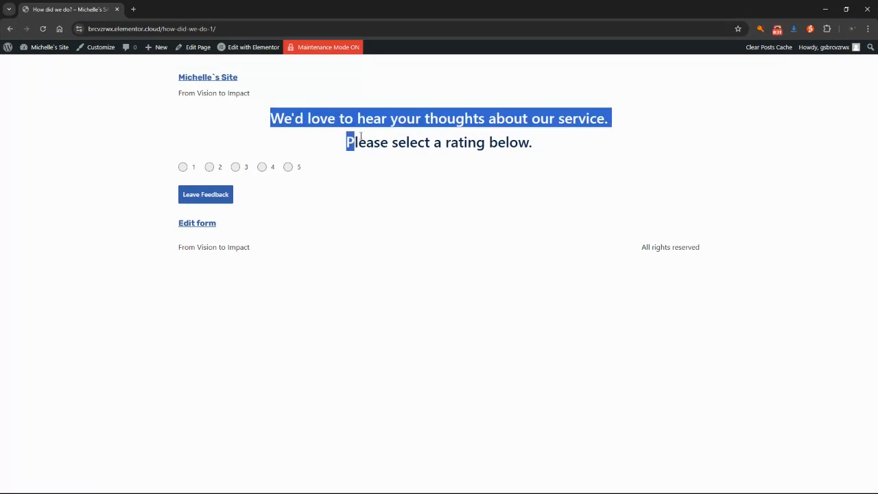
Try out the five rating options on the published feedback form page
left_click(539, 153)
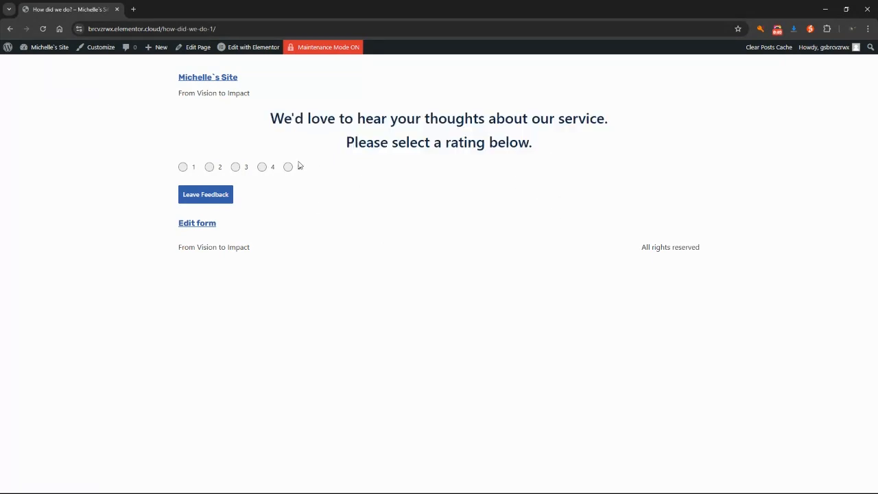
left_click(184, 170)
left_click(209, 170)
left_click(236, 170)
left_click(262, 170)
left_click(288, 168)
left_click(235, 168)
left_click(263, 168)
left_click(236, 169)
left_click(210, 168)
left_click(183, 168)
Open the "How did we do?" form in Forminator for editing and go to its appearance settings
left_click(48, 52)
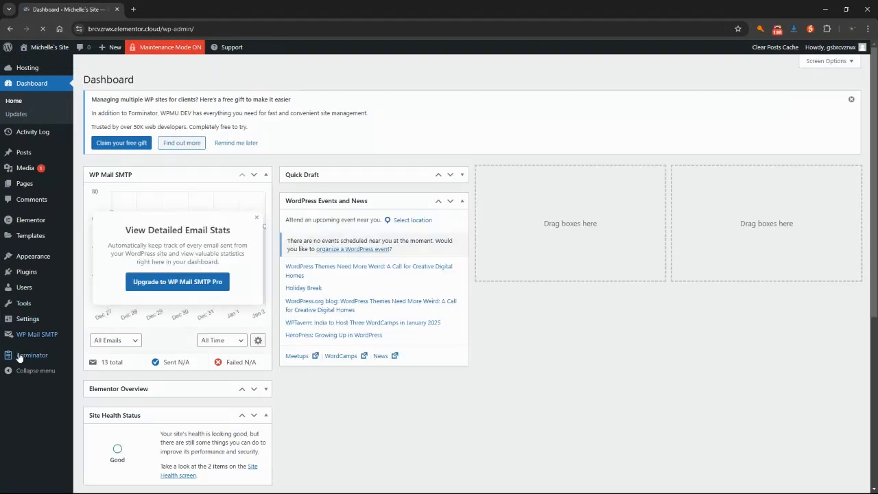
mouse_move(20, 357)
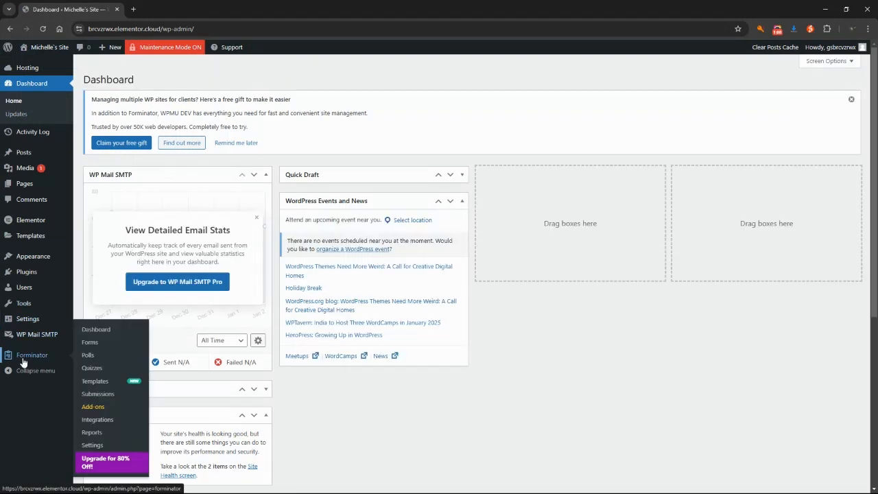
left_click(88, 344)
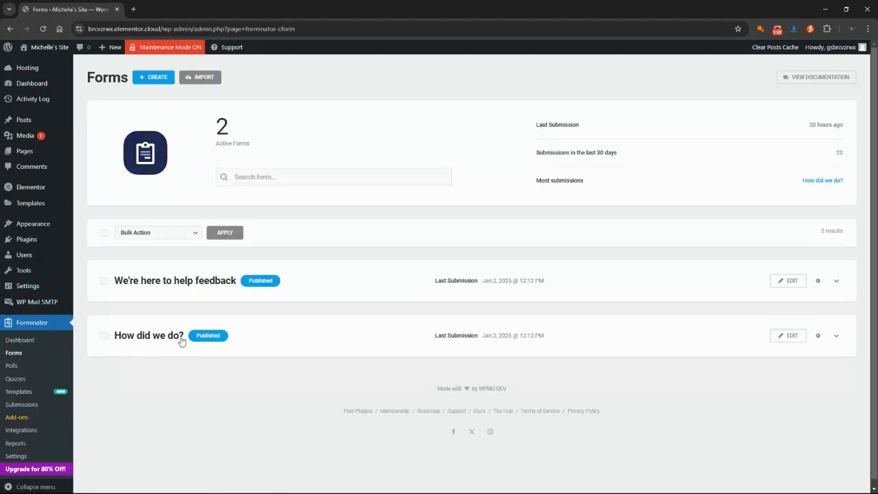
left_click(794, 339)
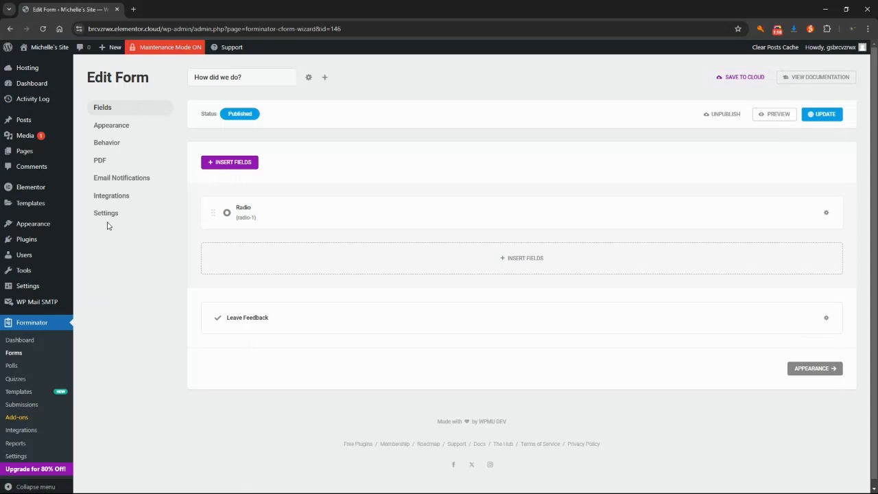
left_click(121, 130)
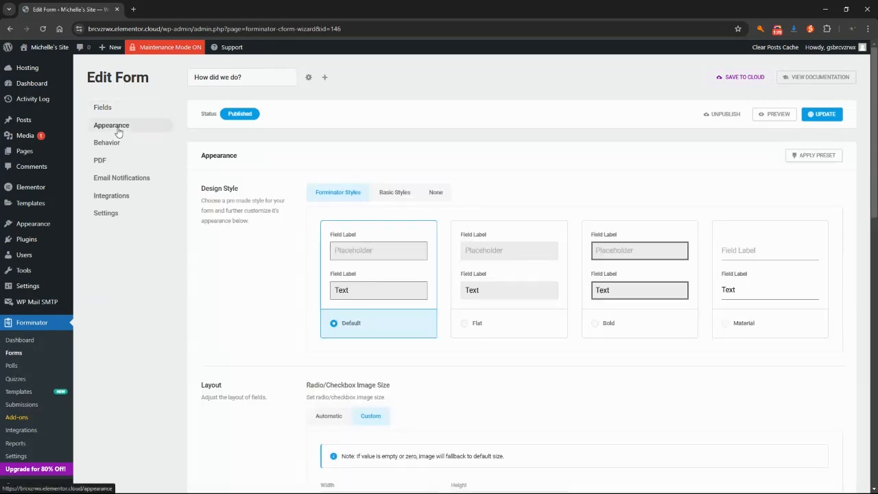
Preview the form in the Default design style and again in the Bold style
scroll(433, 285, "down", 1)
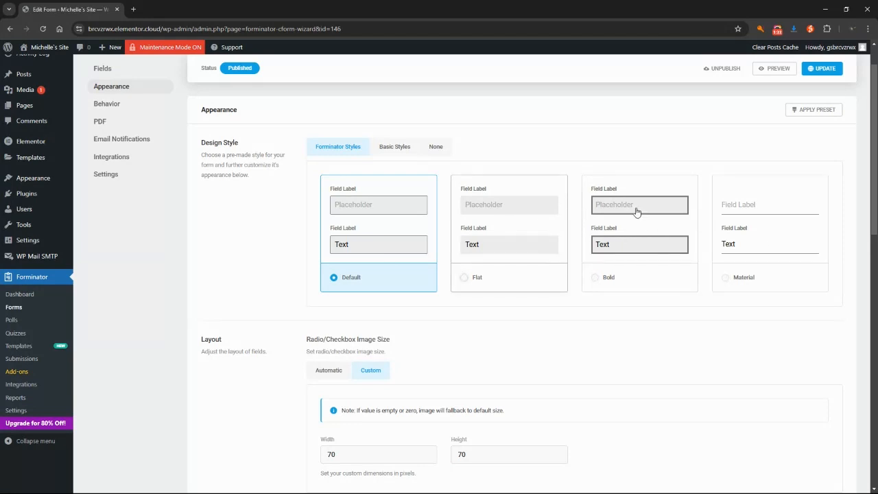
left_click(776, 69)
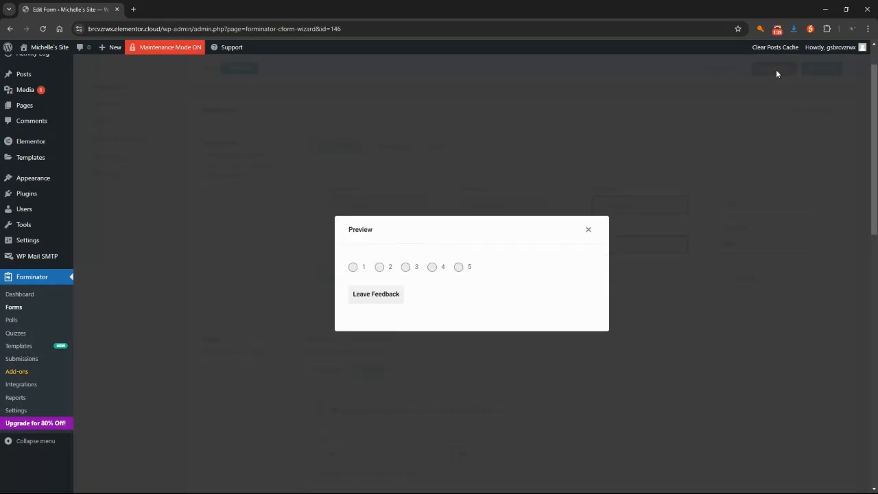
left_click(588, 230)
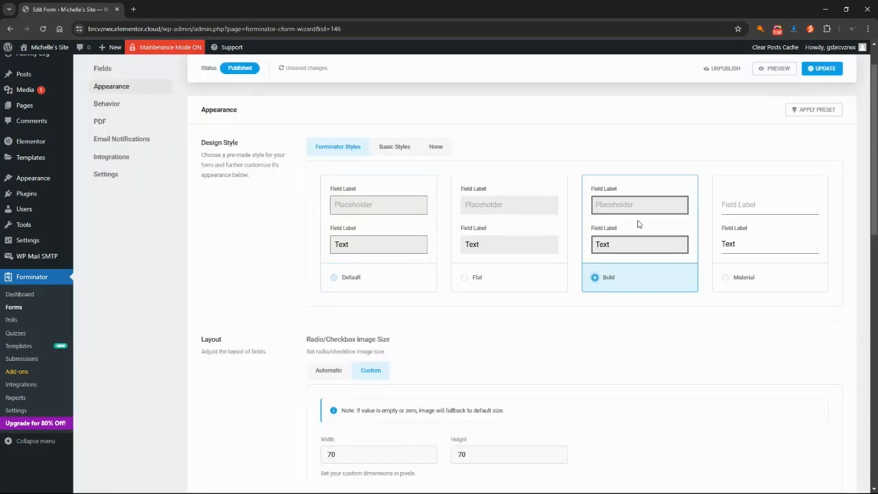
left_click(777, 69)
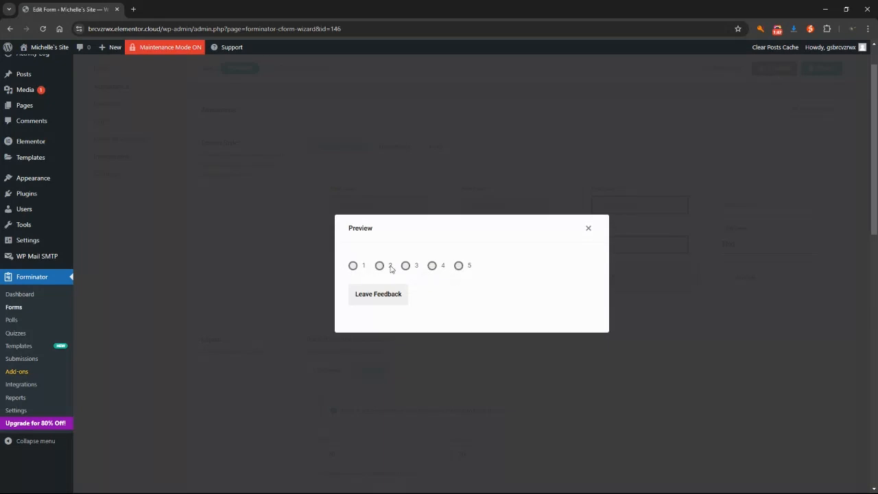
left_click(587, 229)
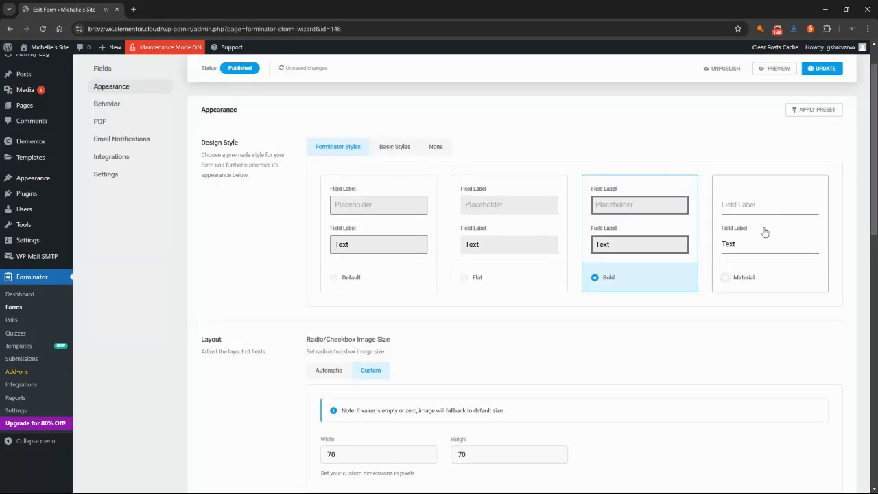
Set the form's design style to Material and preview the form
left_click(766, 231)
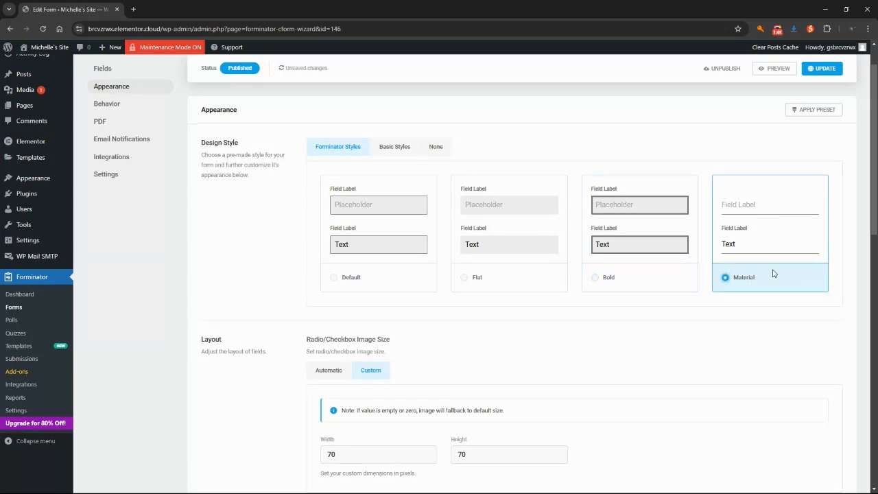
left_click(777, 69)
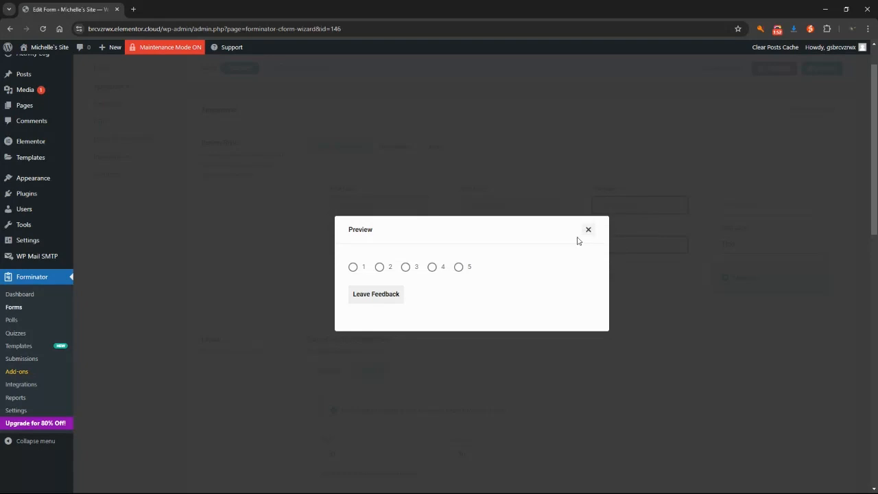
left_click(588, 231)
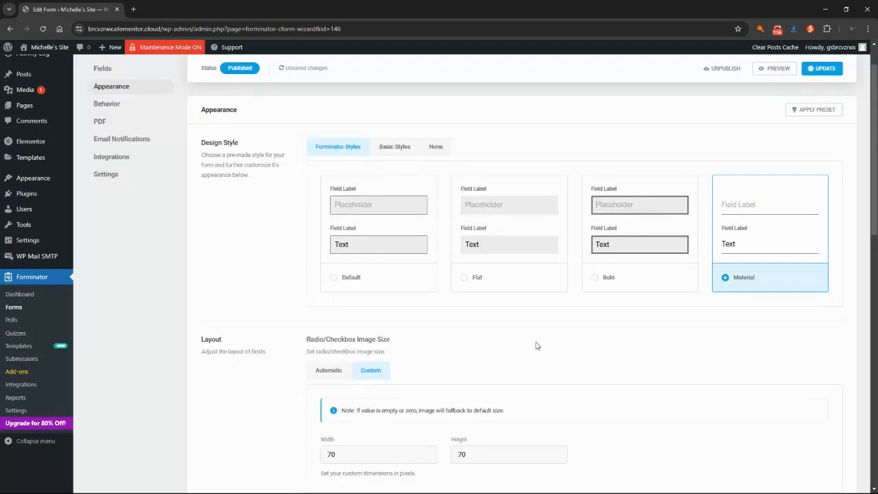
Turn on color customization for the form while keeping the theme colors
scroll(493, 338, "down", 3)
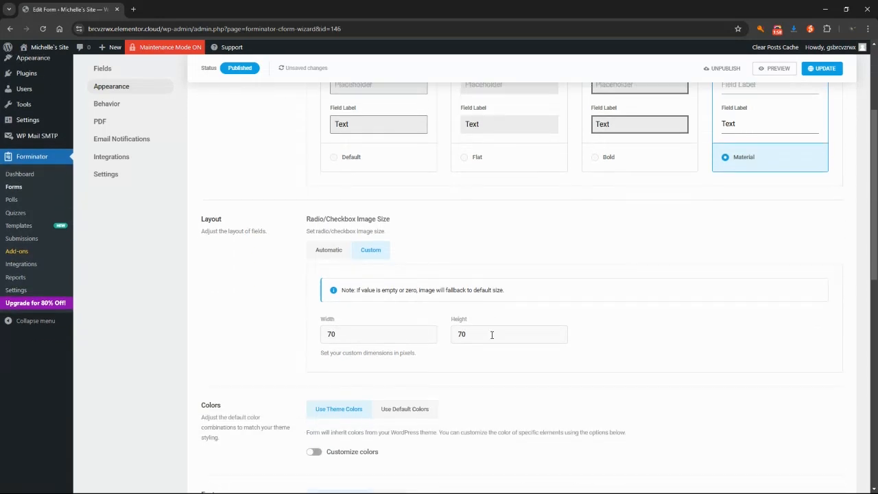
scroll(492, 339, "down", 3)
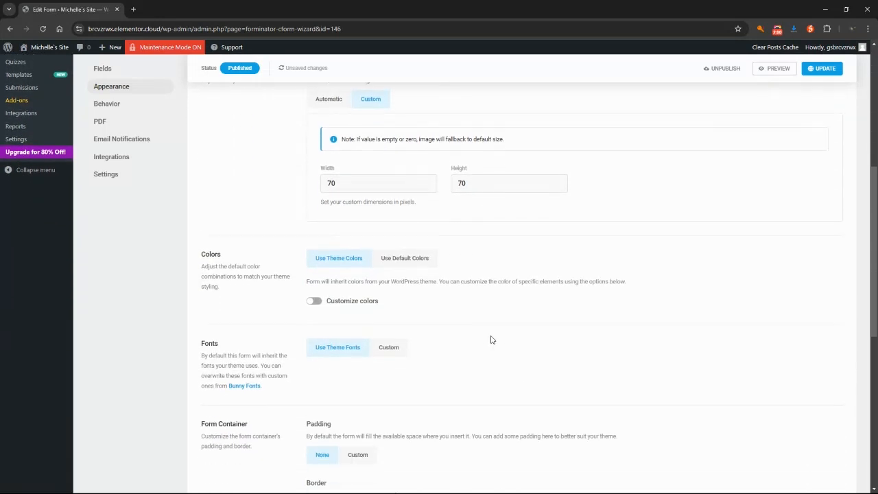
scroll(491, 339, "up", 3)
scroll(491, 339, "down", 1)
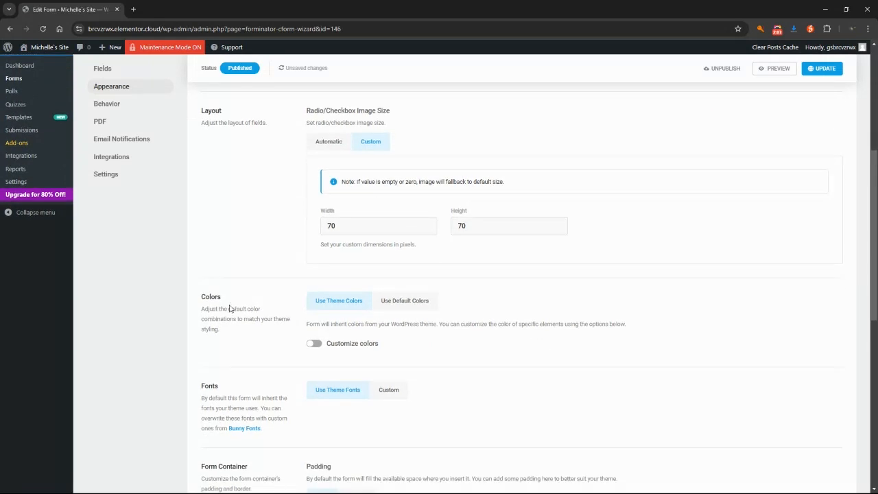
left_click_drag(203, 299, 235, 297)
scroll(325, 270, "down", 1)
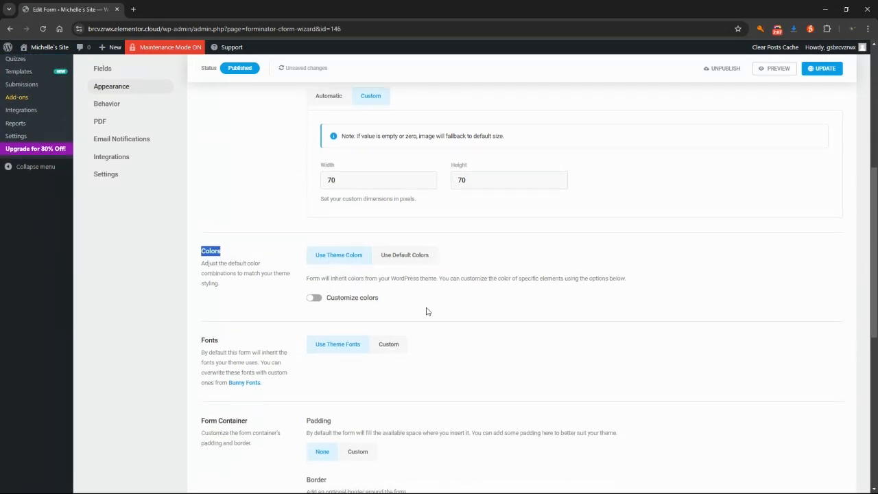
scroll(376, 301, "down", 1)
left_click(317, 253)
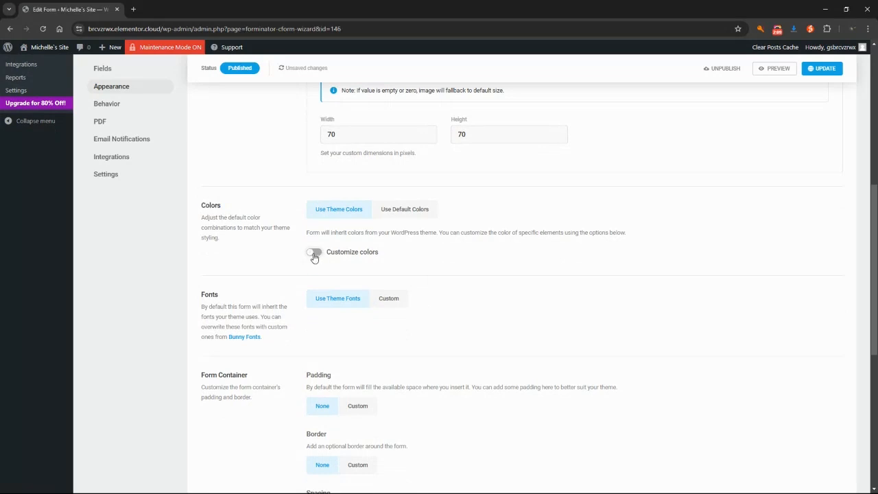
Expand the Radio and Checkbox color settings and preview the form
scroll(484, 262, "down", 2)
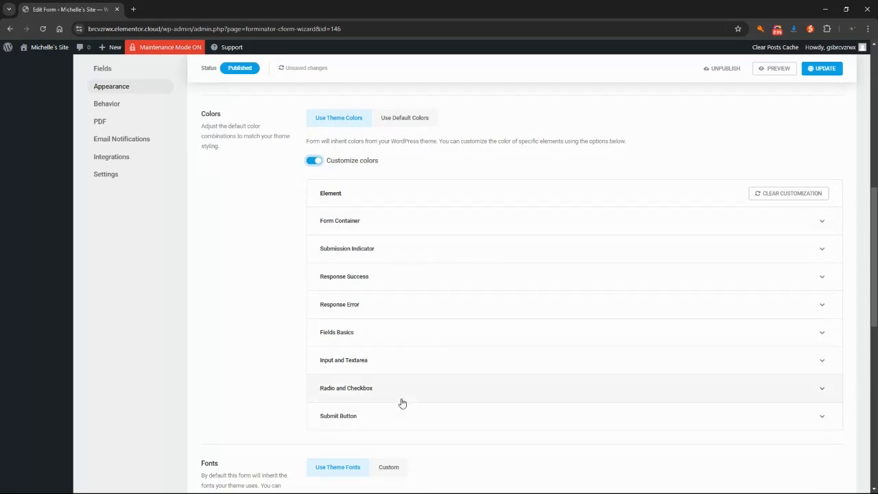
scroll(430, 314, "down", 1)
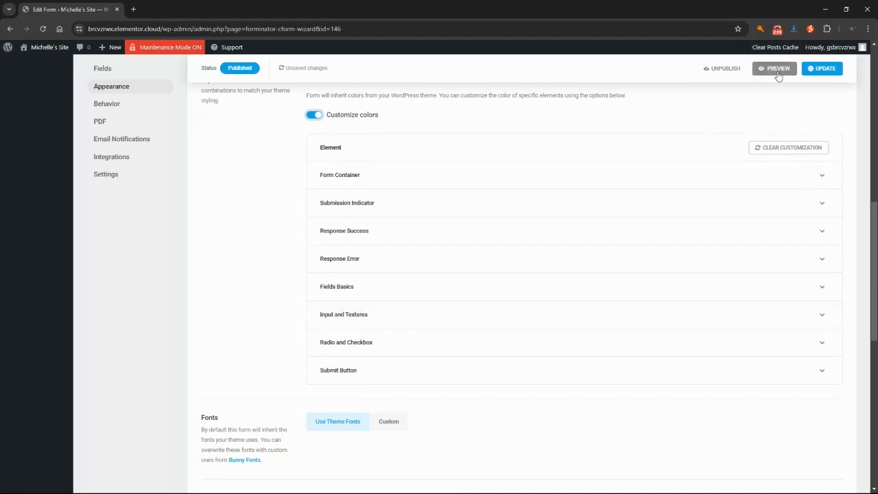
left_click(421, 350)
scroll(588, 353, "down", 2)
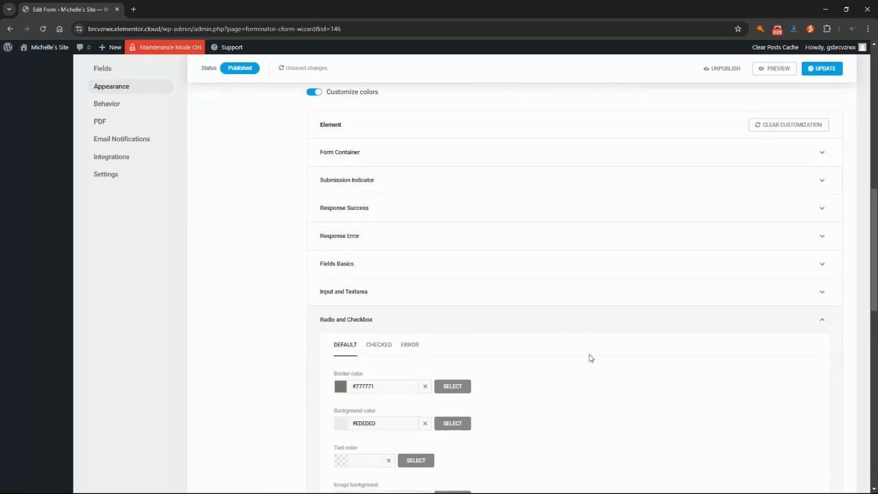
scroll(590, 353, "down", 1)
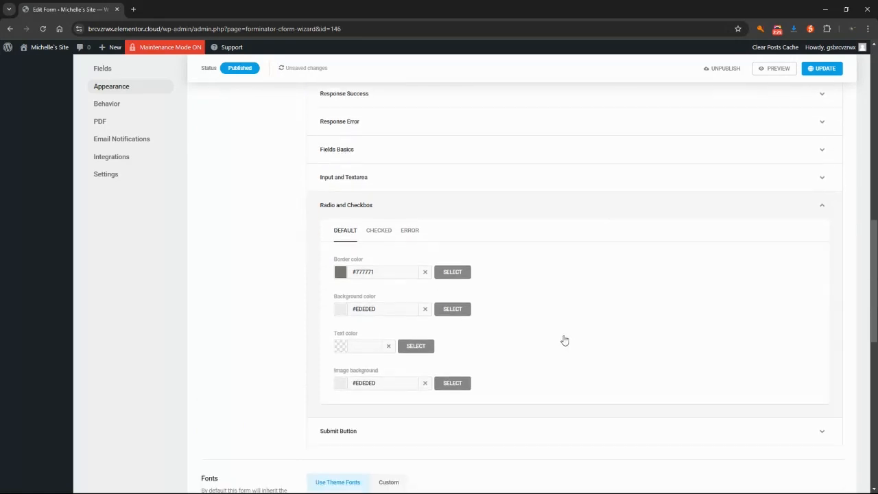
left_click(491, 210)
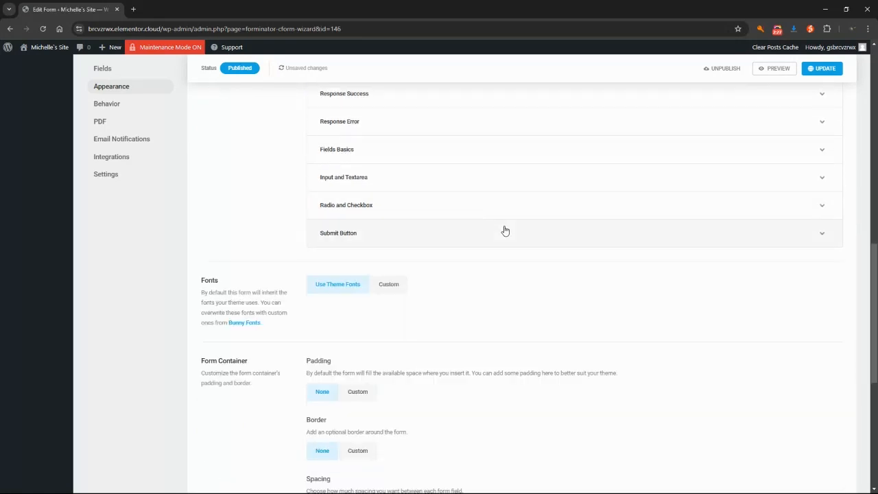
scroll(480, 327, "up", 2)
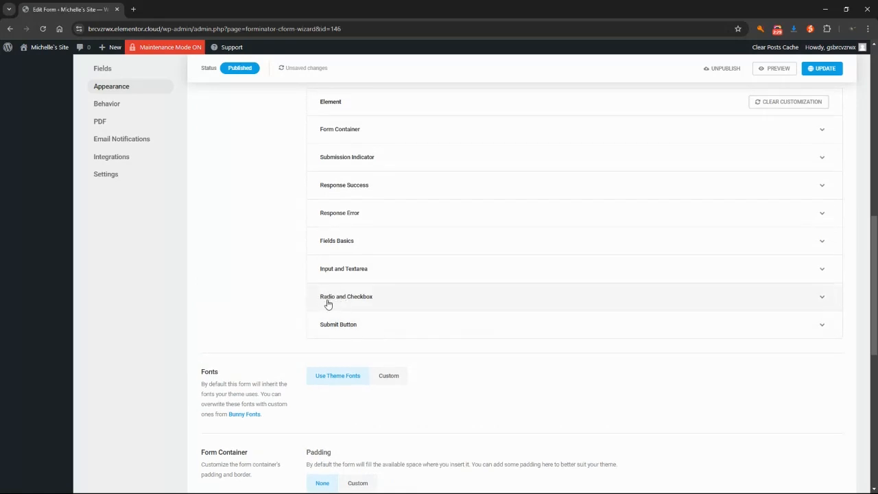
left_click(416, 305)
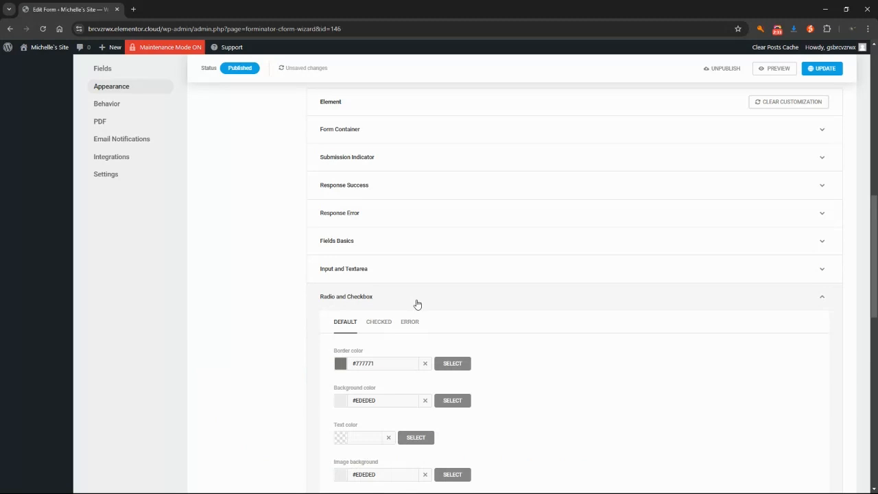
scroll(448, 304, "down", 2)
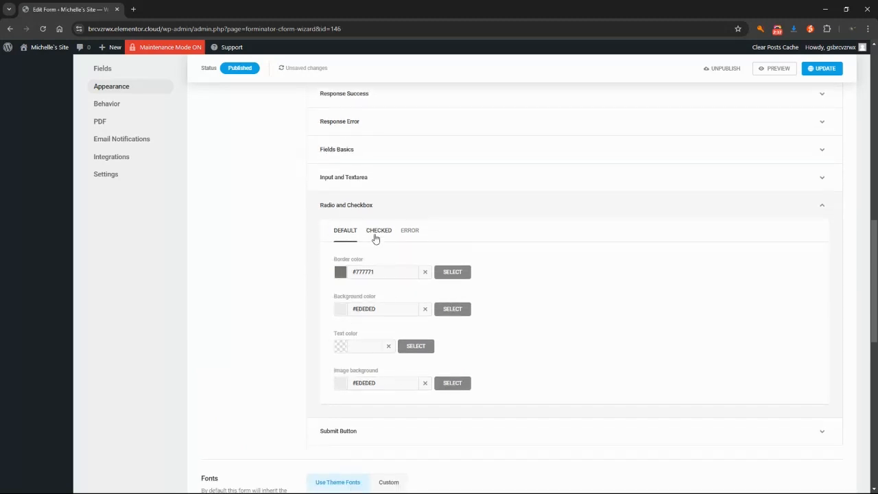
left_click(777, 68)
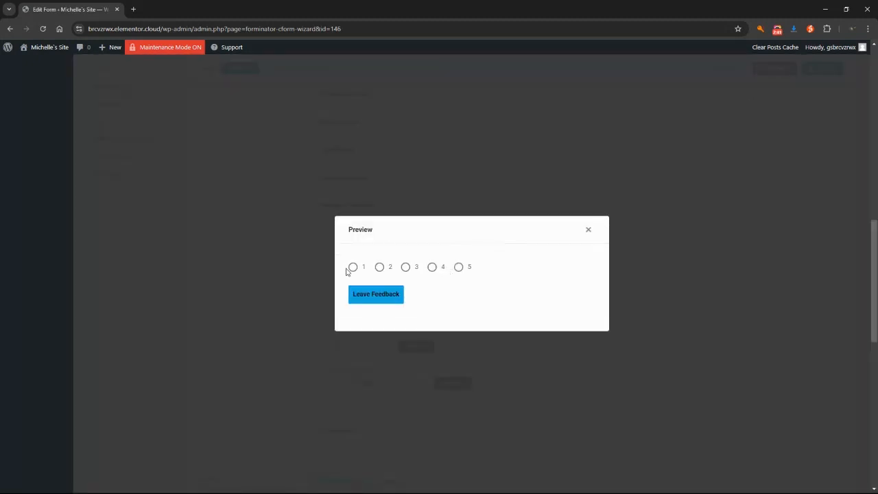
left_click(589, 231)
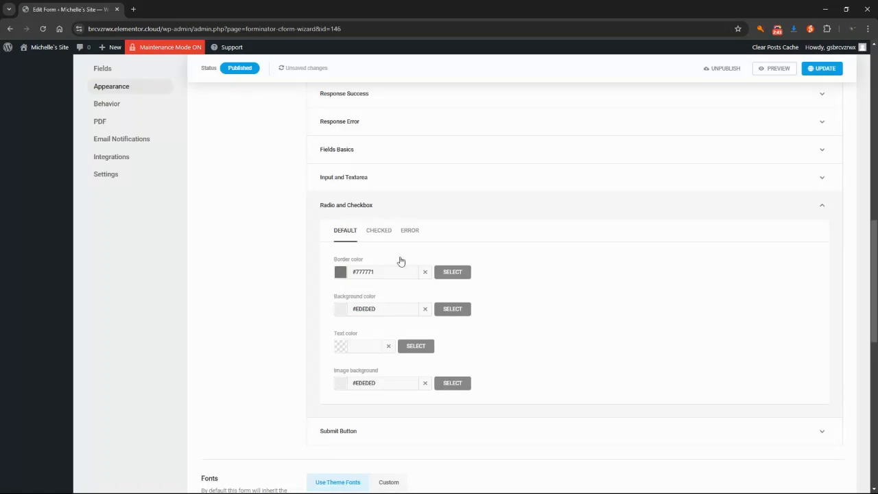
Review the Checked and Error color options for Radio and Checkbox, and return to the Default state
left_click(376, 233)
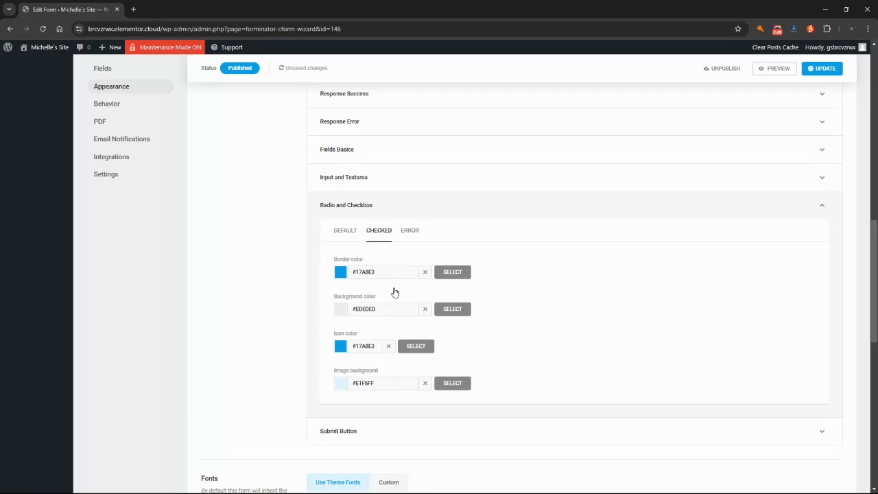
left_click(411, 233)
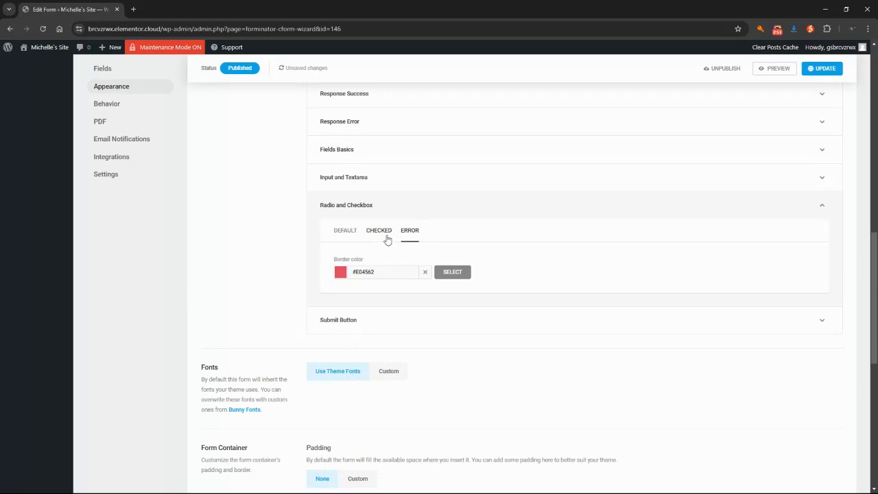
left_click(384, 236)
left_click(345, 233)
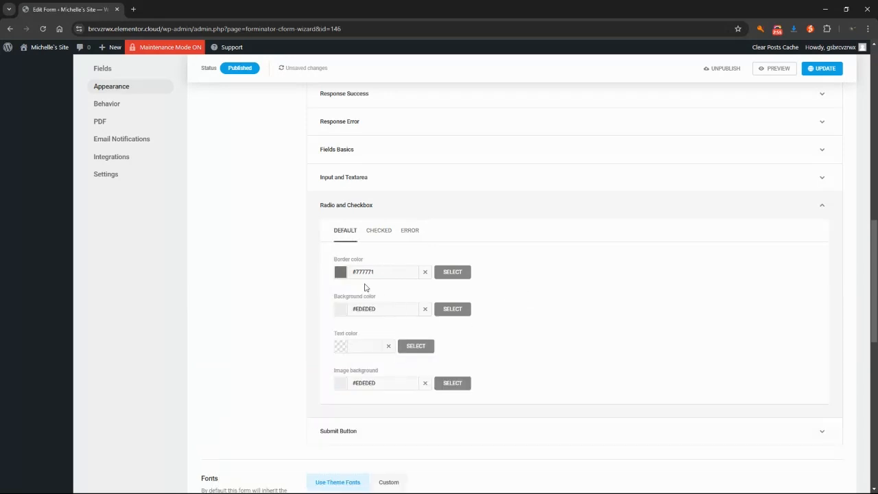
Set the Default border color for Radio and Checkbox to yellow #e0c200 and check it in the form preview
scroll(342, 281, "down", 1)
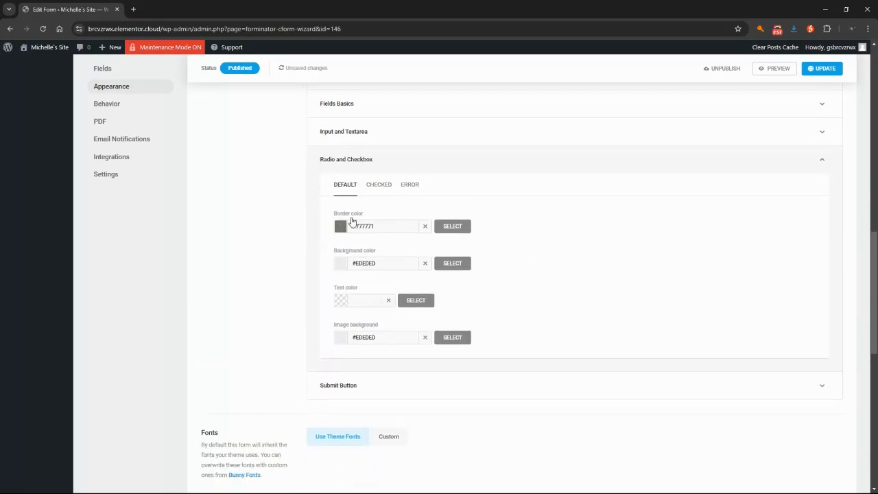
left_click(452, 226)
double_click(372, 248)
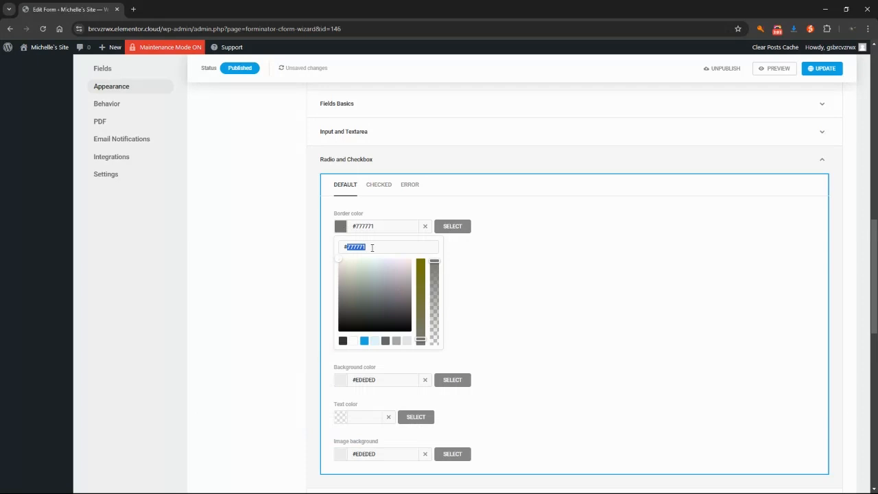
left_click(387, 292)
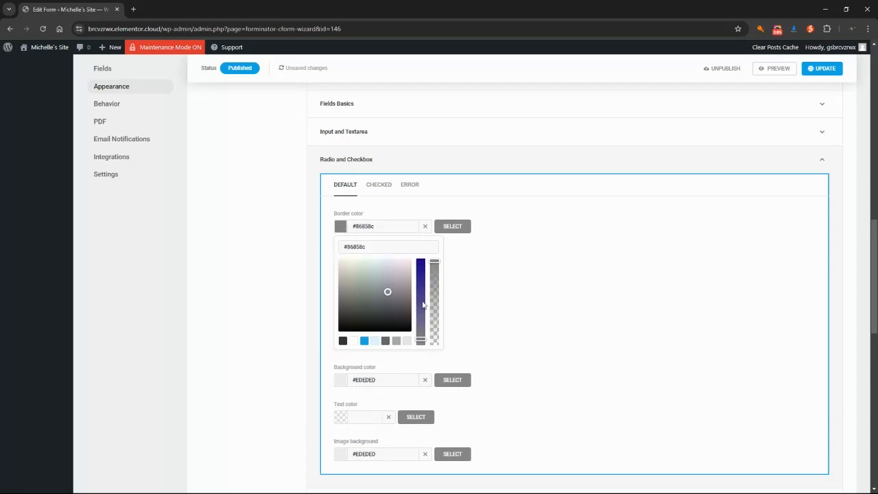
mouse_move(399, 285)
left_mouse_down()
mouse_move(388, 270)
mouse_move(349, 278)
mouse_move(347, 269)
mouse_move(400, 263)
mouse_move(364, 276)
mouse_move(348, 268)
left_mouse_up()
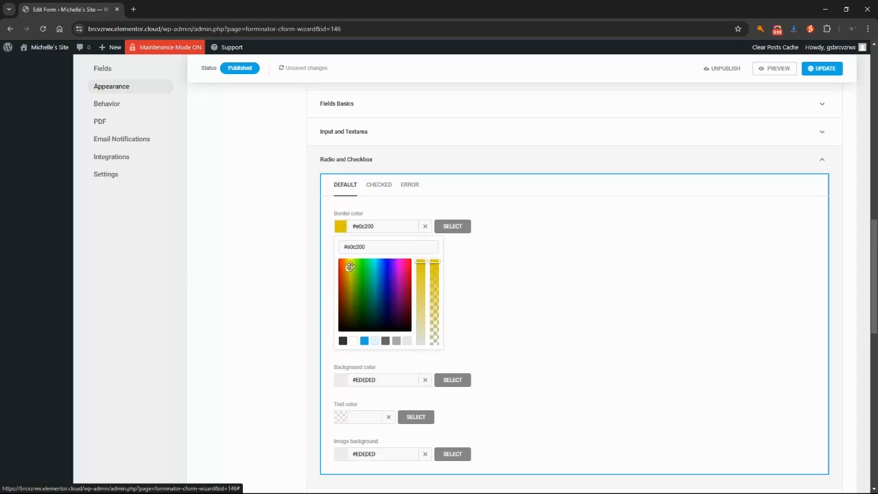
mouse_move(436, 262)
left_mouse_down()
mouse_move(440, 343)
mouse_move(443, 257)
left_mouse_up()
left_click(452, 226)
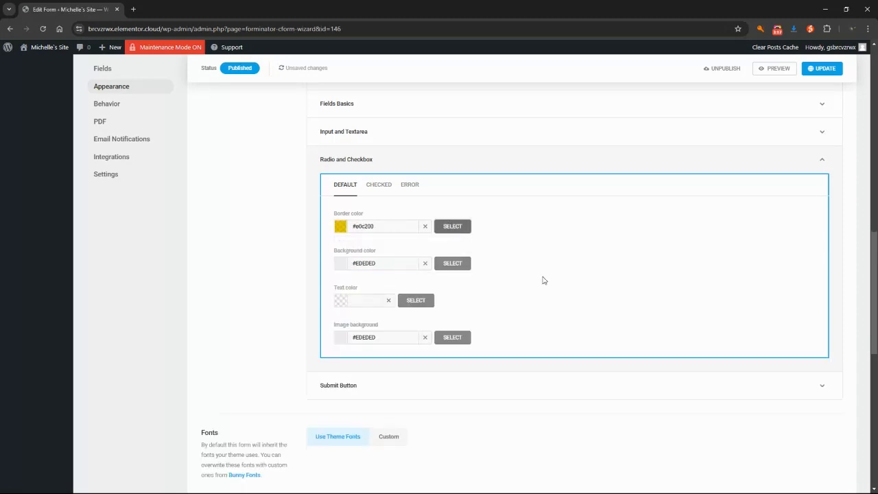
left_click(778, 67)
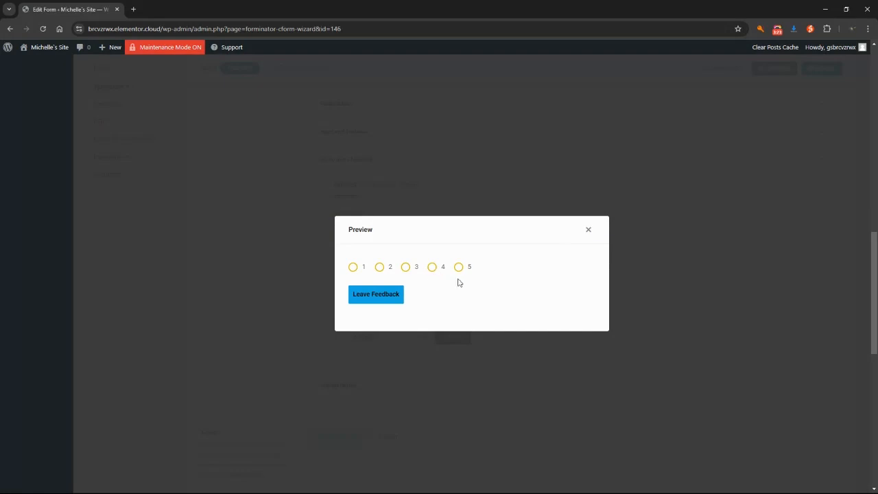
left_click(588, 229)
Set the Checked border color for Radio and Checkbox to dark yellow #ada81f
left_click(381, 187)
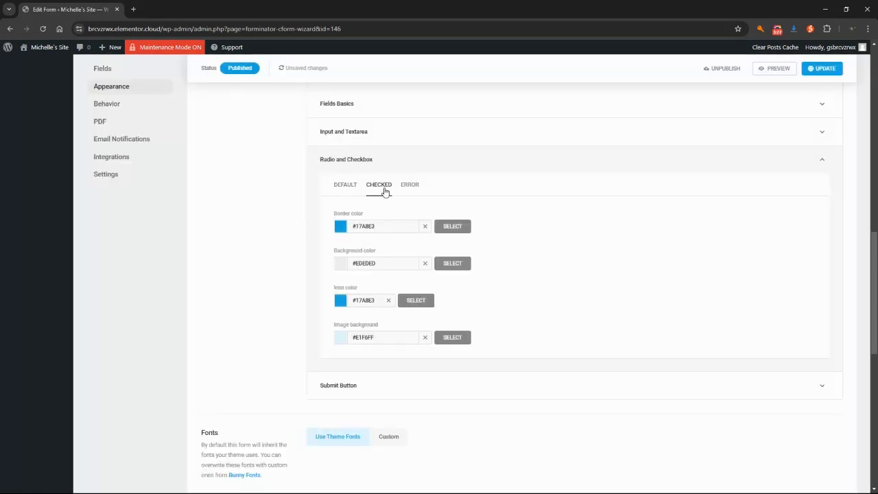
left_click(341, 227)
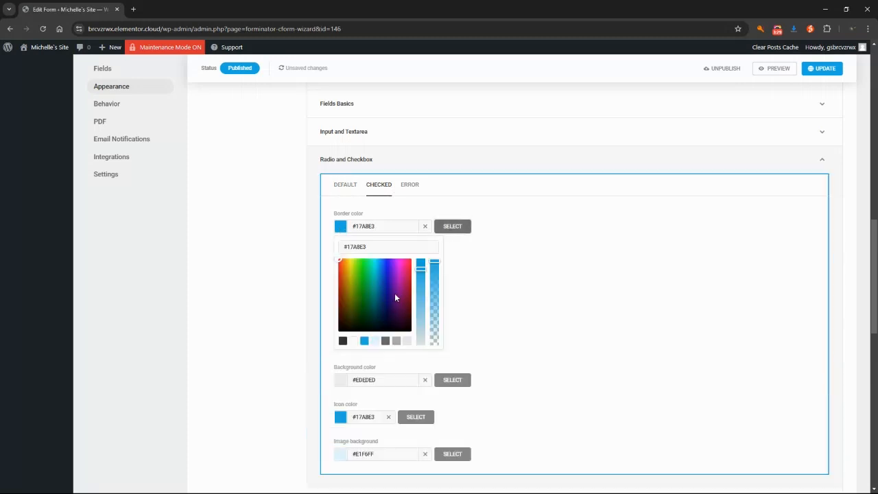
mouse_move(341, 267)
left_mouse_down()
mouse_move(348, 288)
mouse_move(353, 264)
mouse_move(351, 273)
left_mouse_up()
left_click_drag(420, 267, 402, 281)
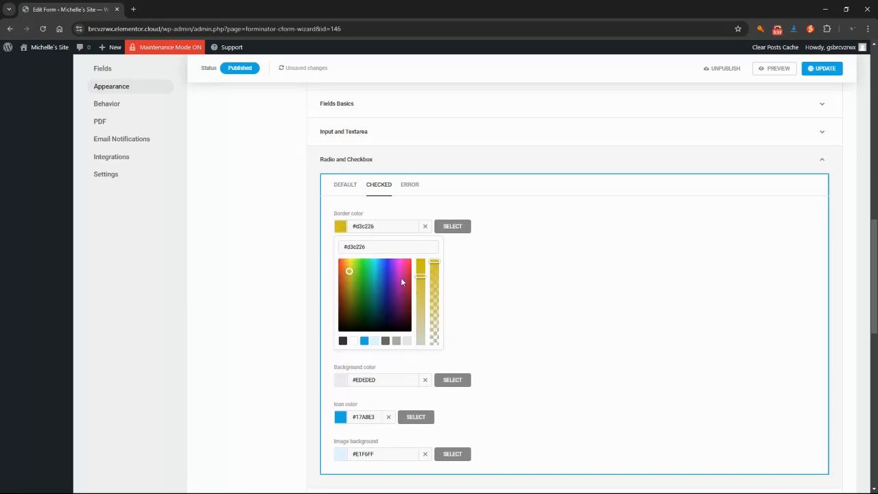
left_click_drag(349, 273, 351, 282)
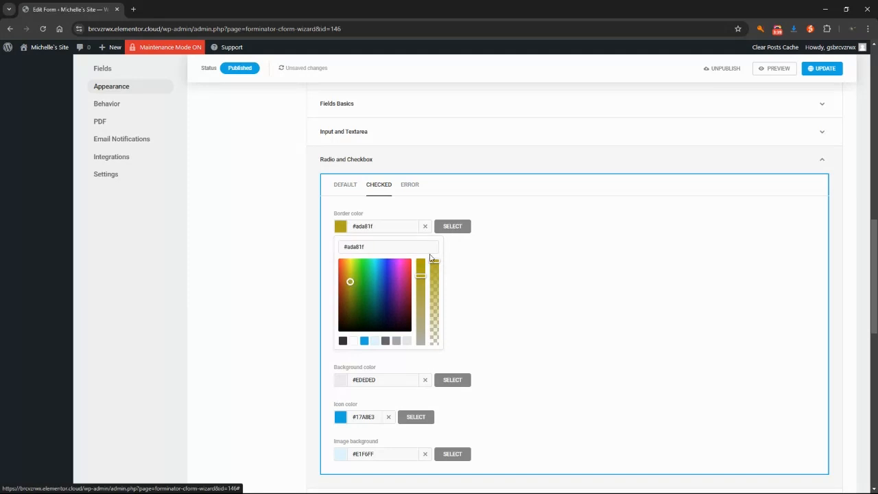
left_click(453, 227)
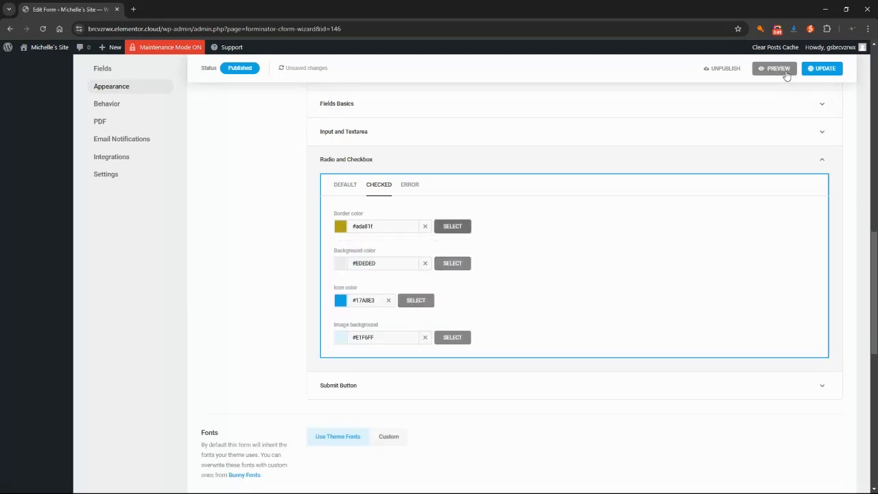
Copy the Checked border color #ada81f into the Checked icon color for Radio and Checkbox
left_click(406, 301)
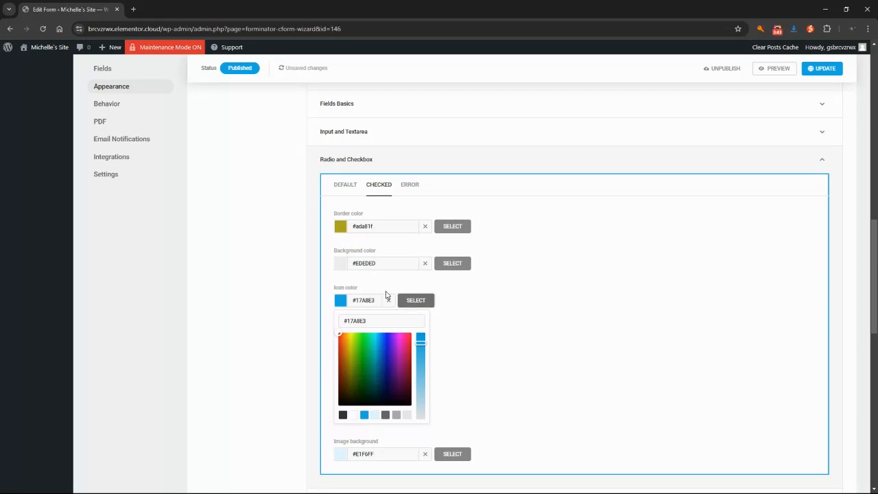
triple_click(377, 226)
key("ctrl+c")
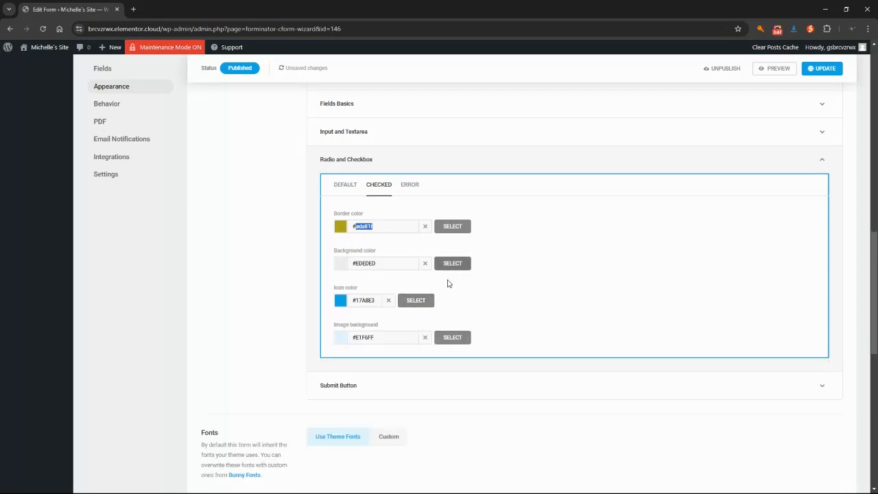
left_click(415, 303)
triple_click(362, 320)
key("ctrl+v")
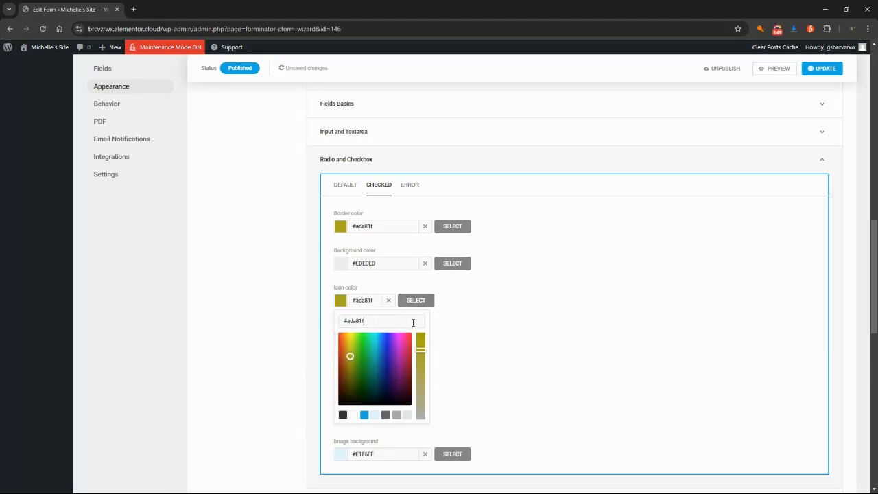
left_click(417, 300)
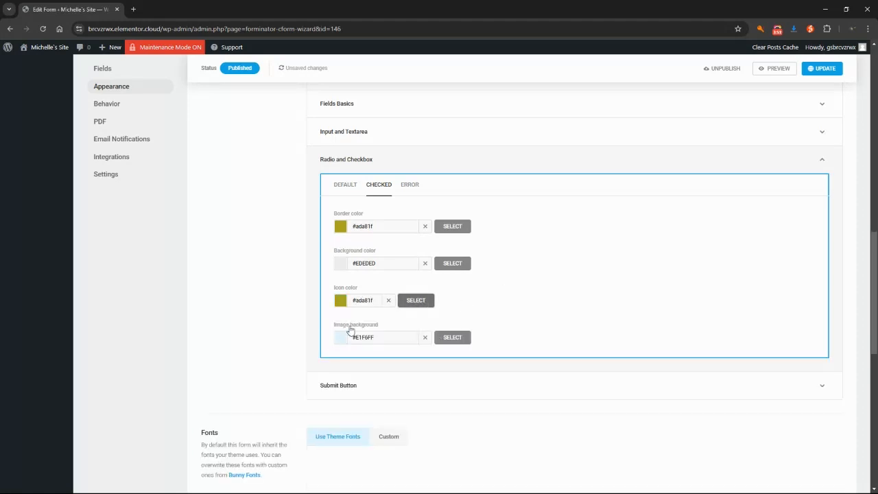
Set the Checked image background for Radio and Checkbox to #fff6e0
left_click(449, 338)
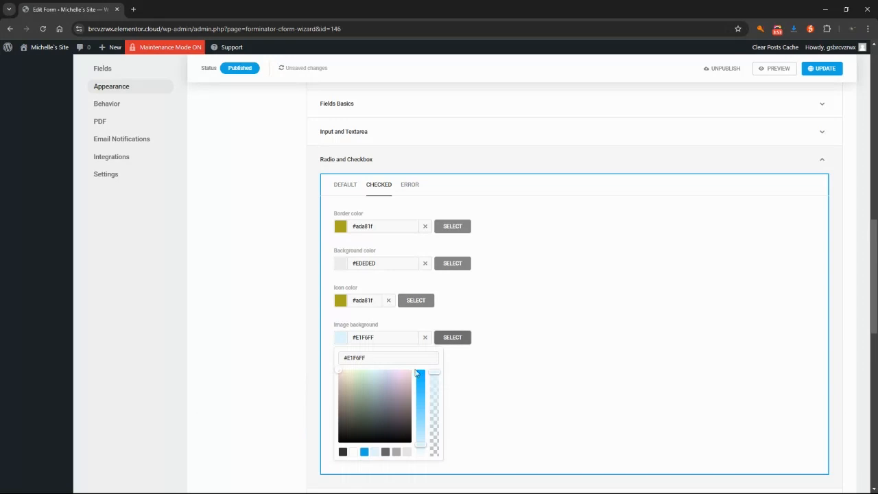
triple_click(350, 358)
type("#fff6e0")
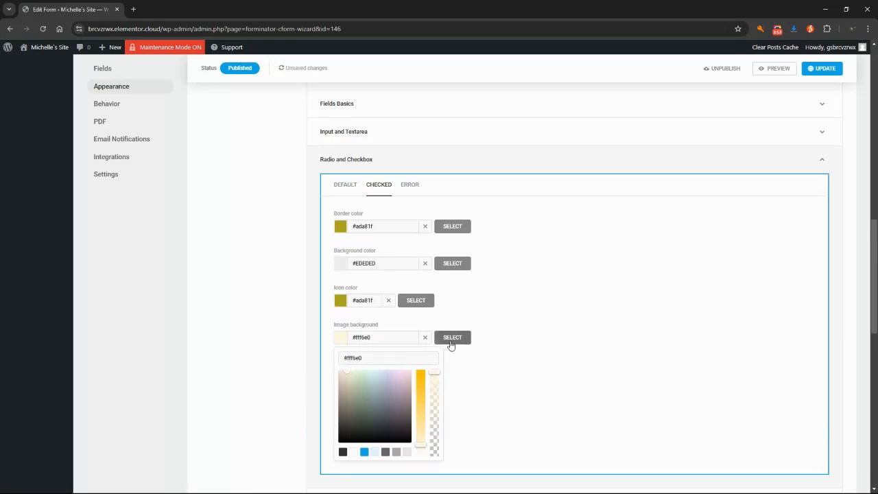
left_click(451, 338)
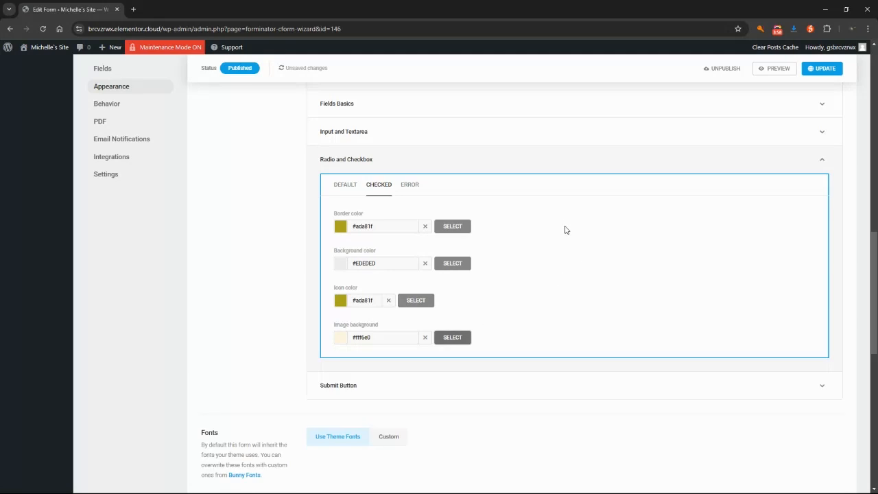
Preview the form, try rating options 2 through 5 to check the selected-state colors, and close the preview
left_click(780, 72)
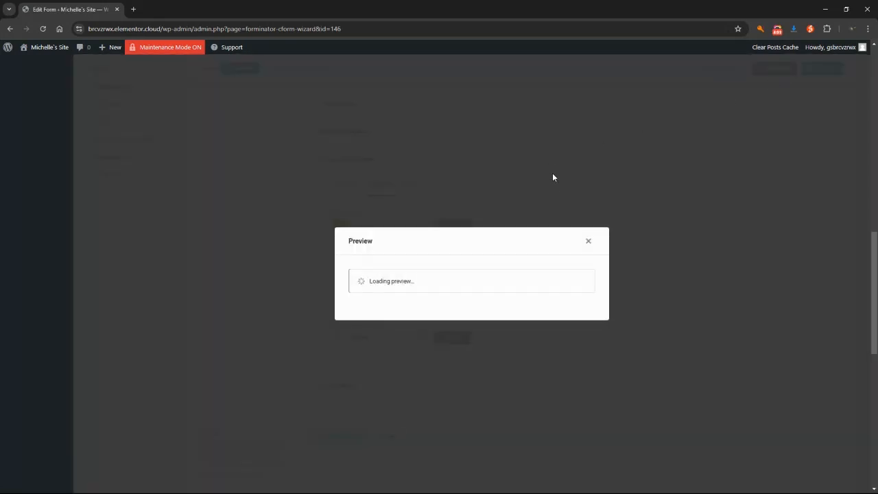
left_click(380, 268)
left_click(405, 269)
left_click(433, 268)
left_click(458, 268)
left_click(431, 267)
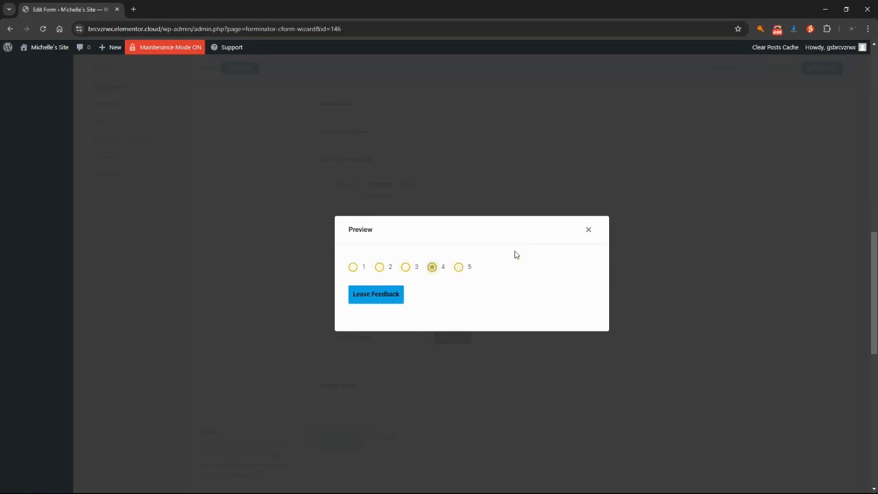
left_click(589, 229)
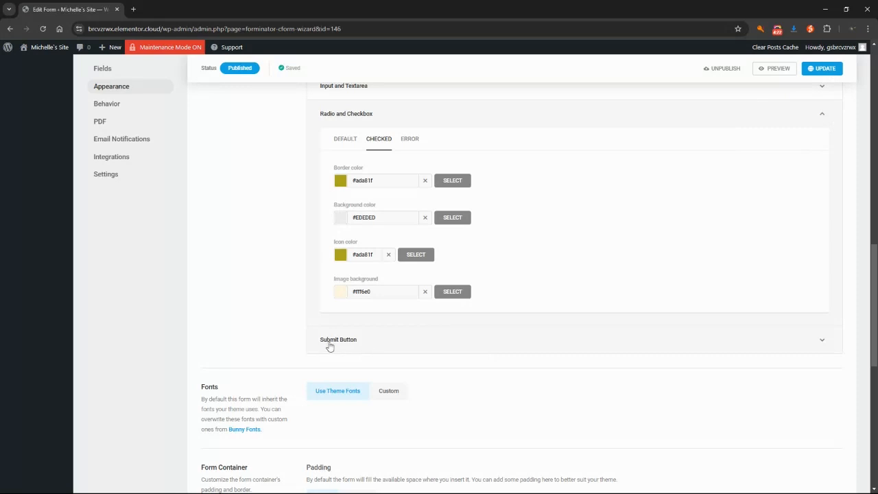
Set the Submit Button's Default background color to #ada81f, copied from the Checked icon color
left_click(459, 345)
scroll(618, 349, "down", 2)
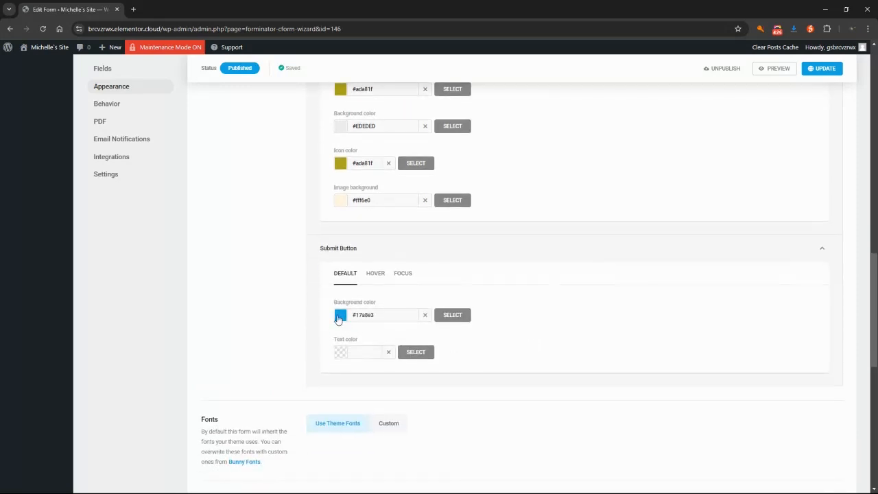
double_click(364, 163)
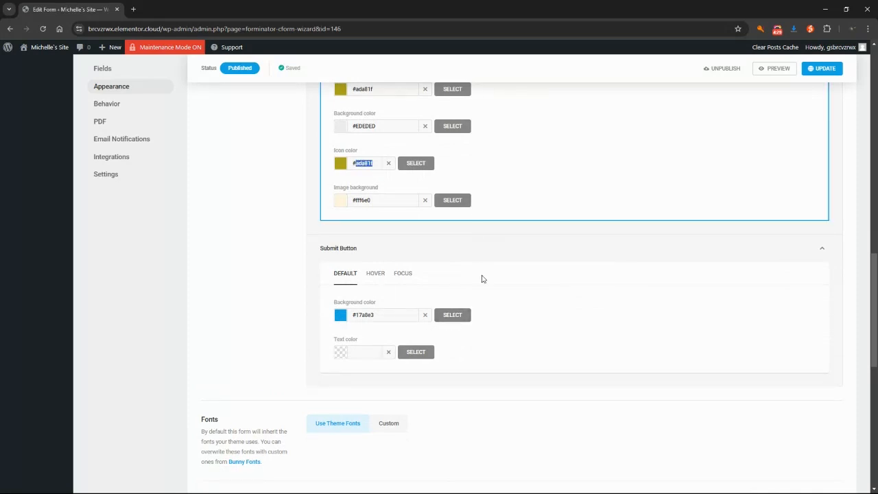
left_click(457, 314)
key("ctrl+a")
key("ctrl+v")
left_click(469, 315)
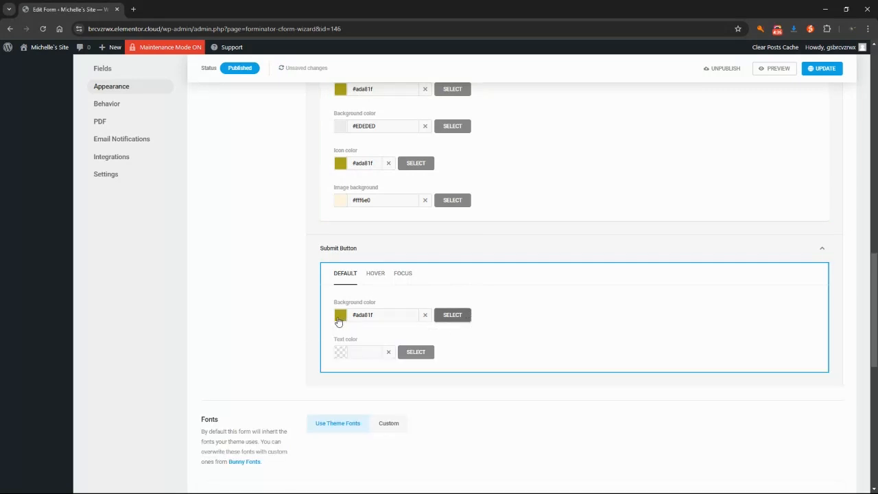
Set the Submit Button's Hover background color to bright yellow #ffd000
left_click(373, 277)
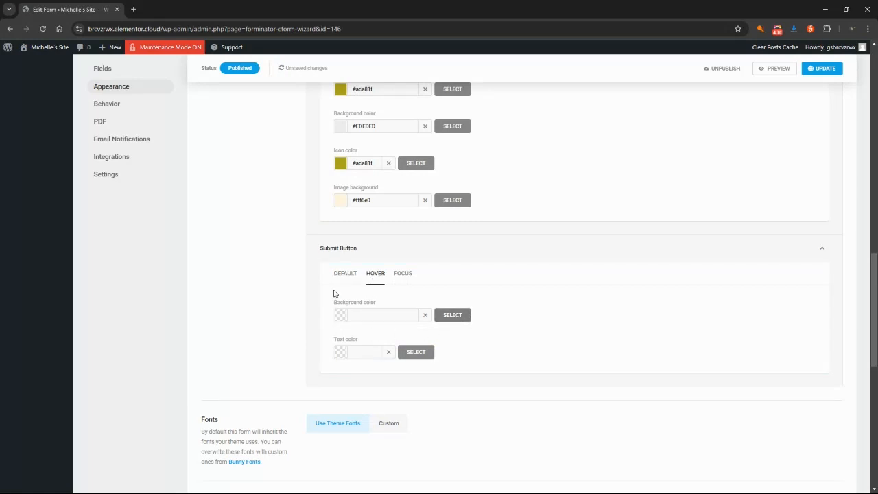
left_click(447, 313)
left_click_drag(421, 430, 421, 348)
left_click_drag(355, 362, 350, 339)
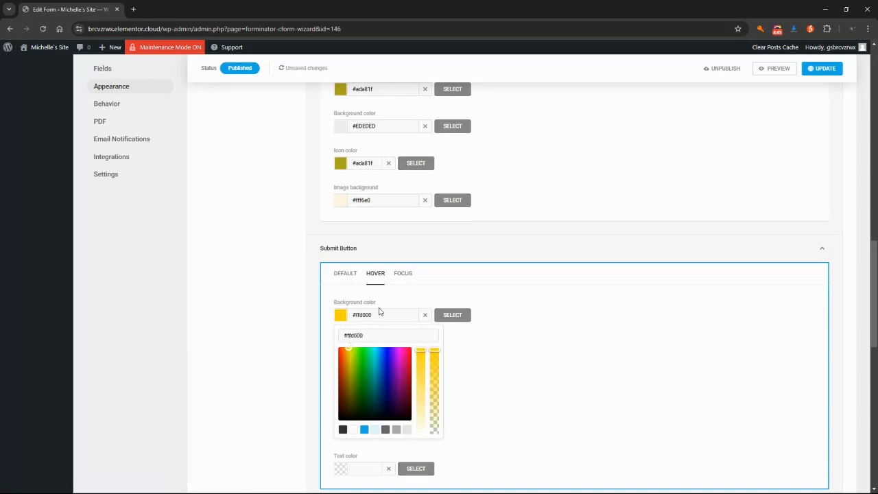
left_click(408, 304)
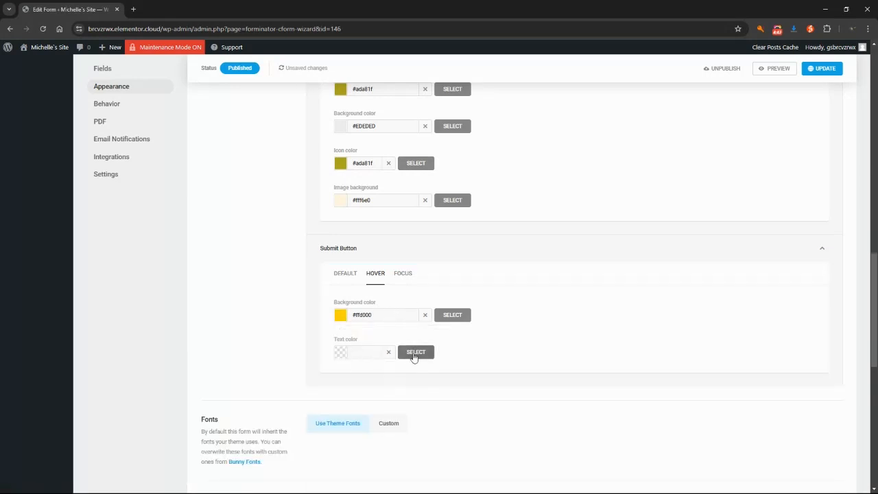
Copy the Hover background color #ffd000 into the Submit Button's Hover text color
double_click(374, 317)
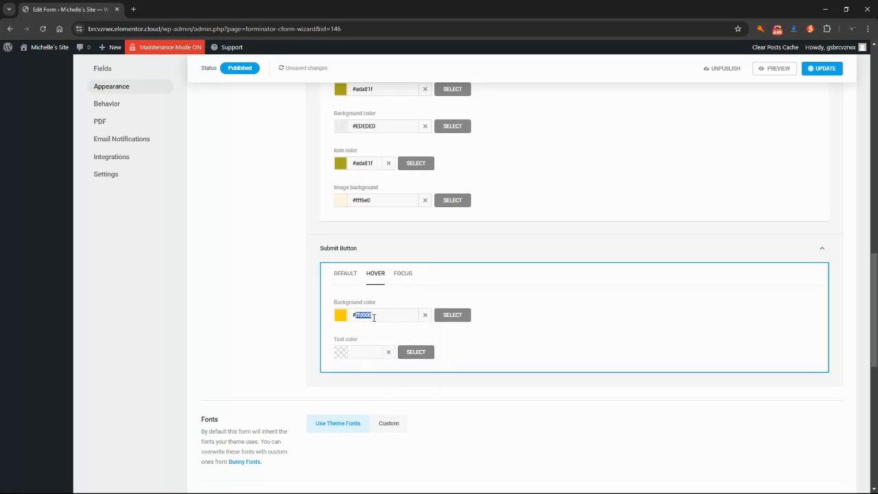
left_click(413, 351)
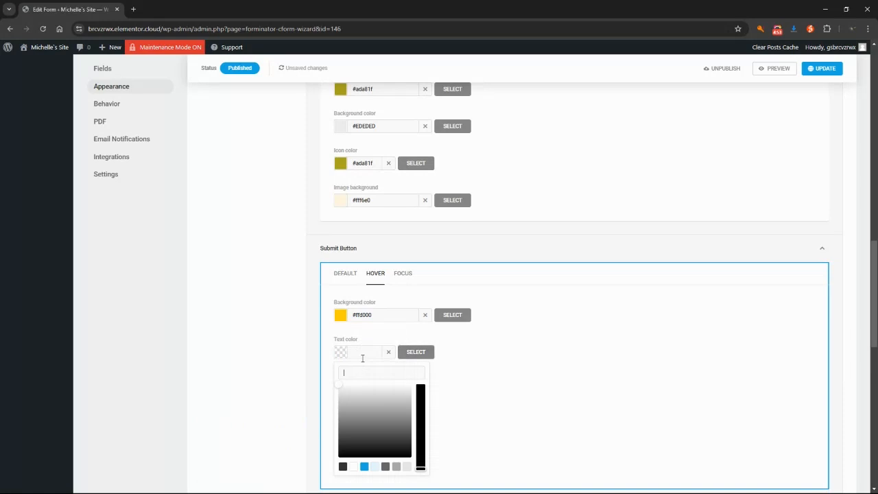
left_click(362, 354)
left_click(416, 356)
type("#ffd000")
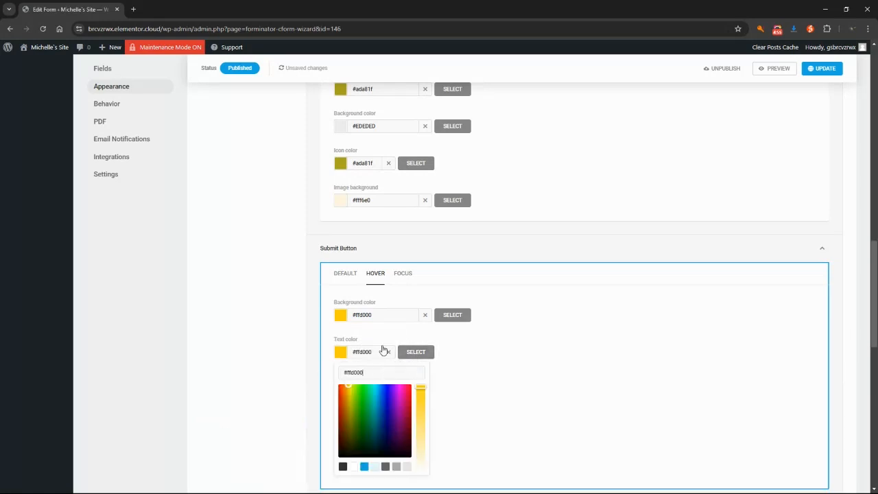
Change the Submit Button's Hover background color to black #000000
left_click(339, 318)
left_click_drag(356, 385, 310, 437)
left_click(452, 318)
left_click(454, 315)
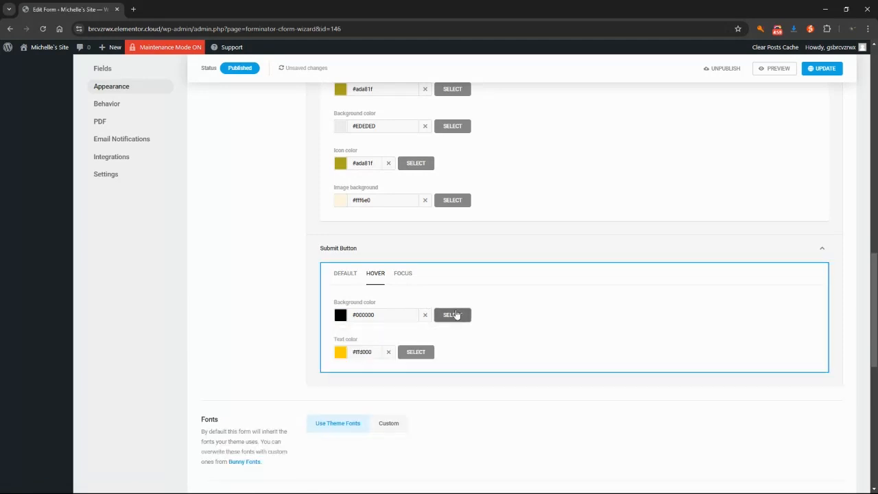
Set the Submit Button's Focus background color to #333333 and its Focus text color to #17a8e3
left_click(403, 276)
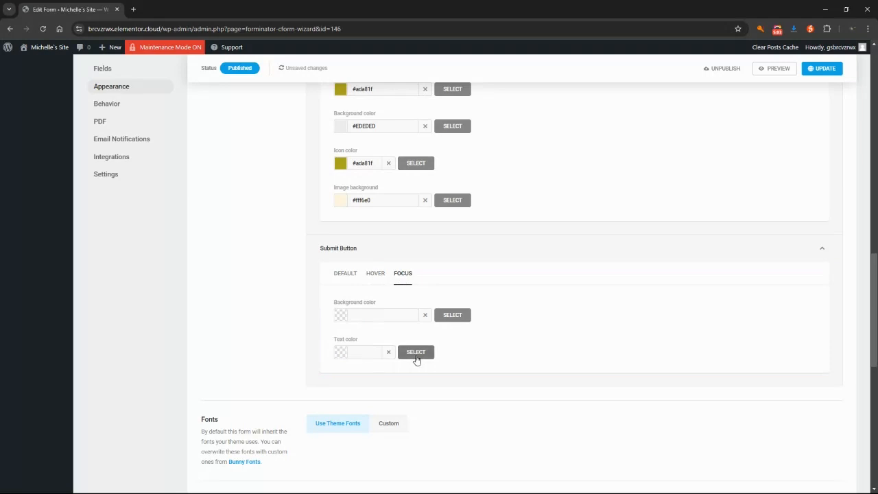
left_click(450, 319)
left_click(343, 429)
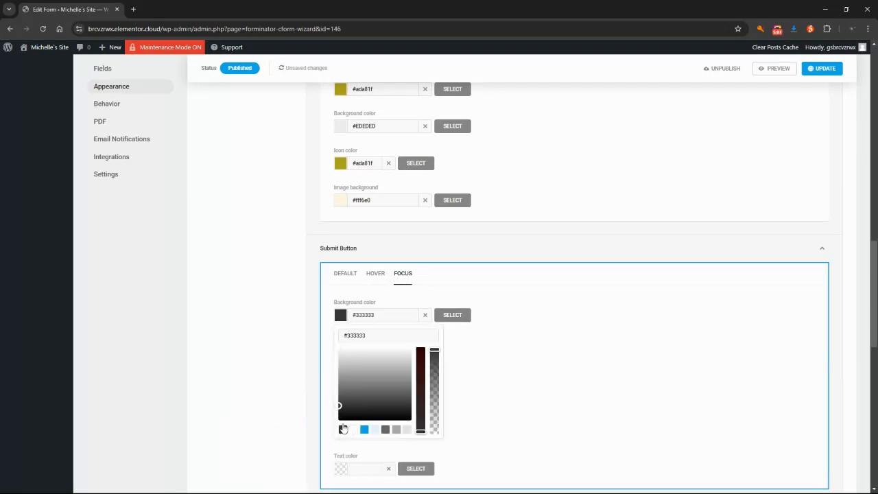
left_click(458, 317)
left_click(416, 353)
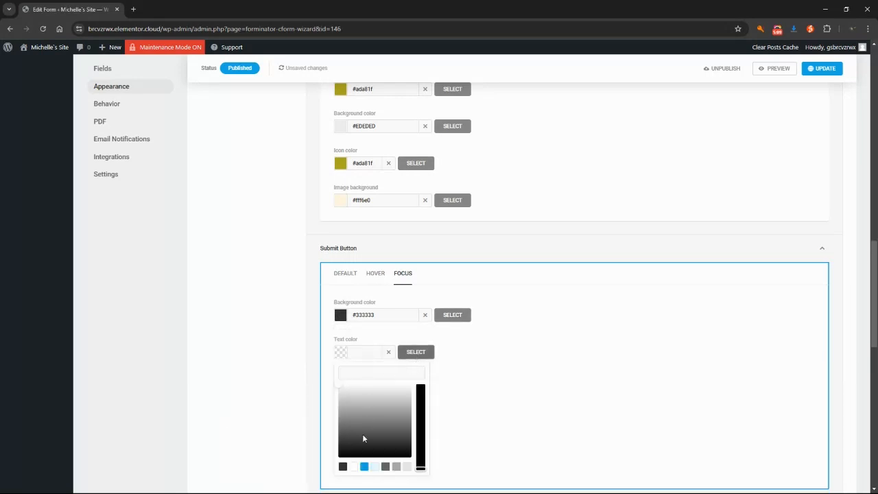
left_click(364, 467)
left_click(416, 353)
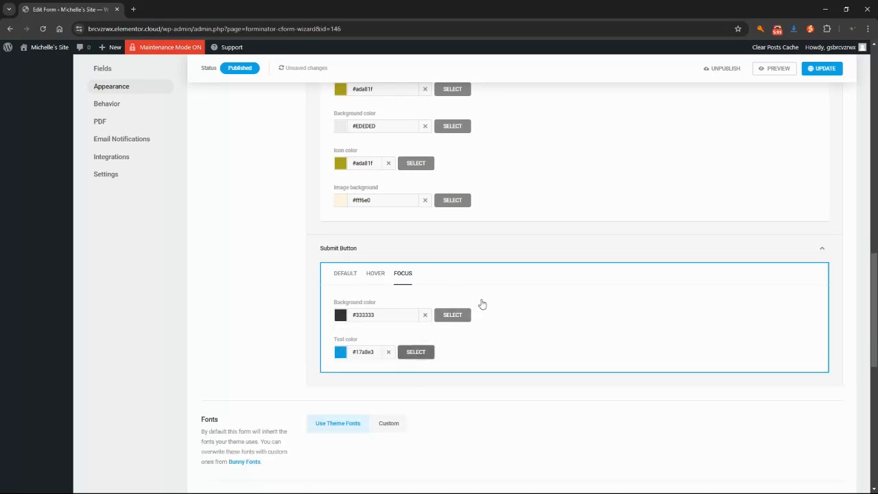
Update the form and preview it, trying the Leave Feedback button and ratings 1 and 4, and close the preview
left_click(804, 71)
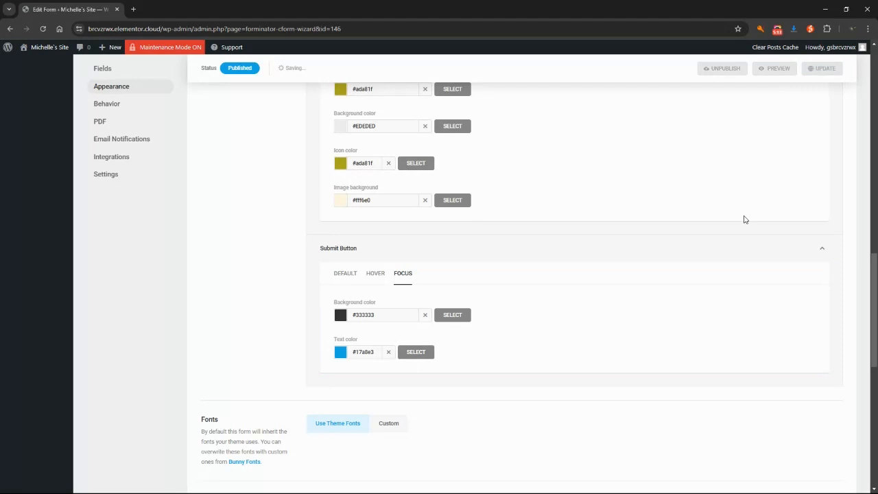
left_click(780, 68)
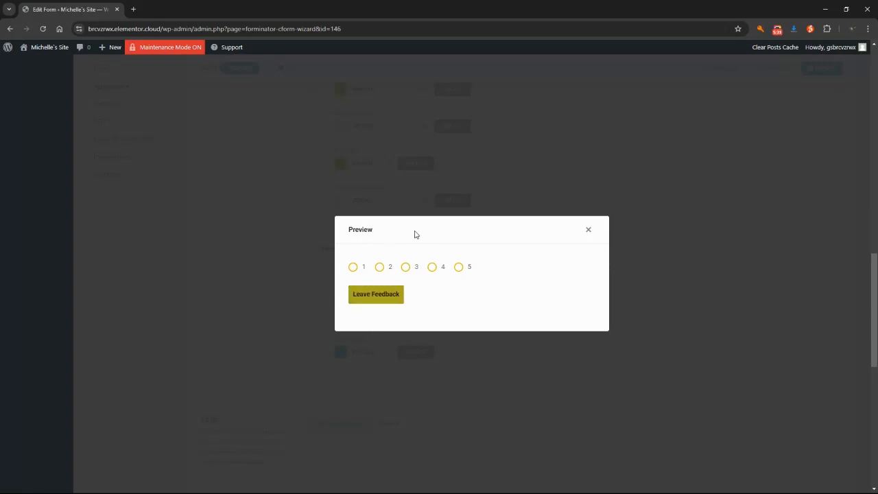
left_click(367, 303)
left_click(354, 267)
left_click(432, 266)
left_click(596, 234)
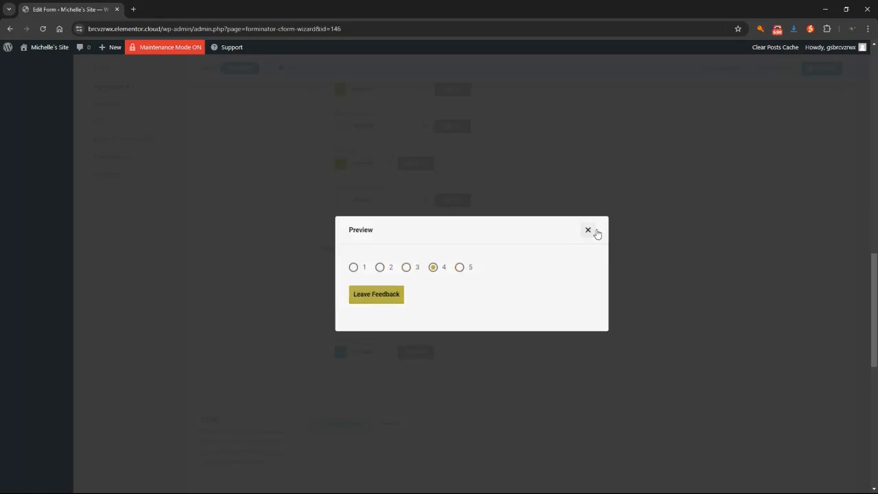
Open the published "How did we do?" page in a new browser tab and try rating 5 with the Leave Feedback button
left_click(829, 72)
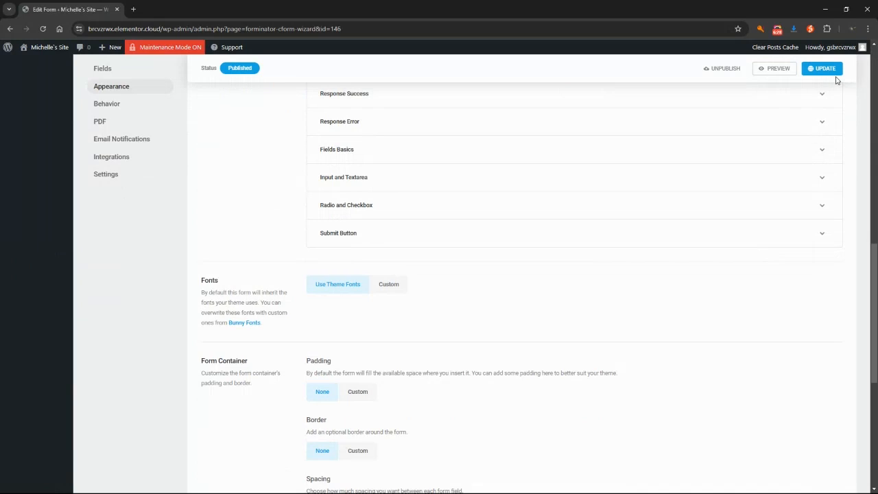
scroll(398, 268, "up", 10)
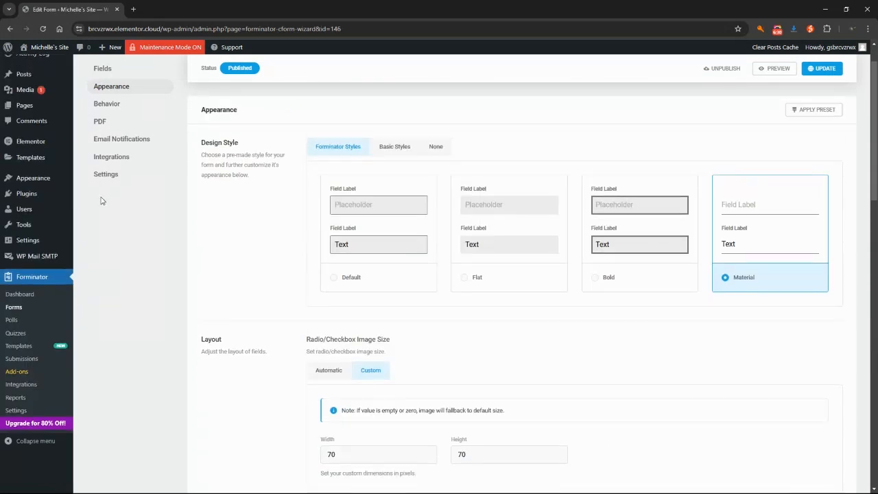
mouse_move(24, 151)
left_click(89, 154)
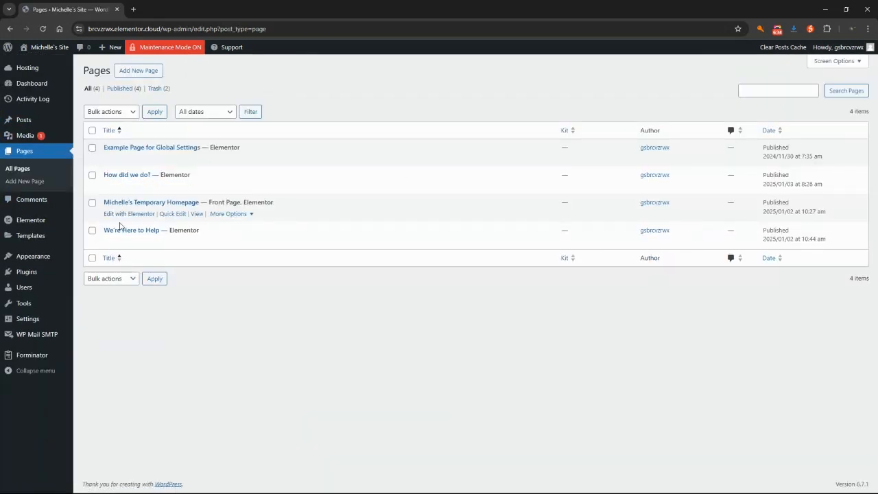
right_click(199, 187)
left_click(226, 196)
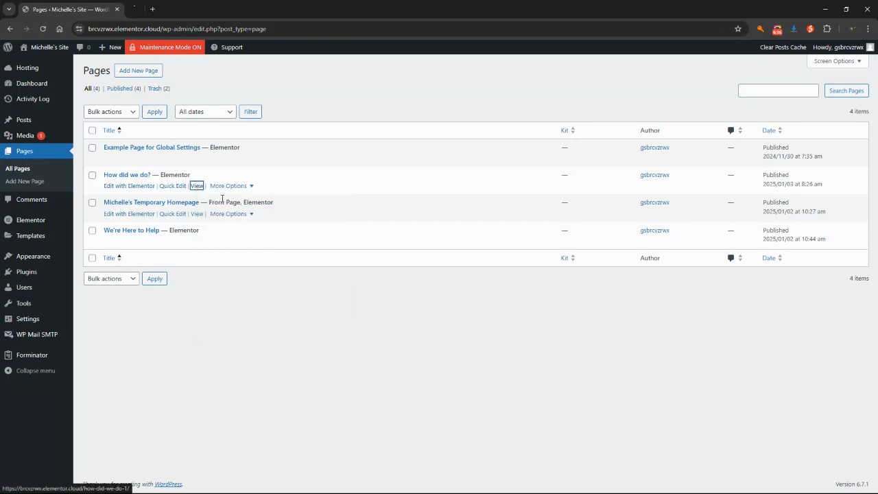
left_click(170, 9)
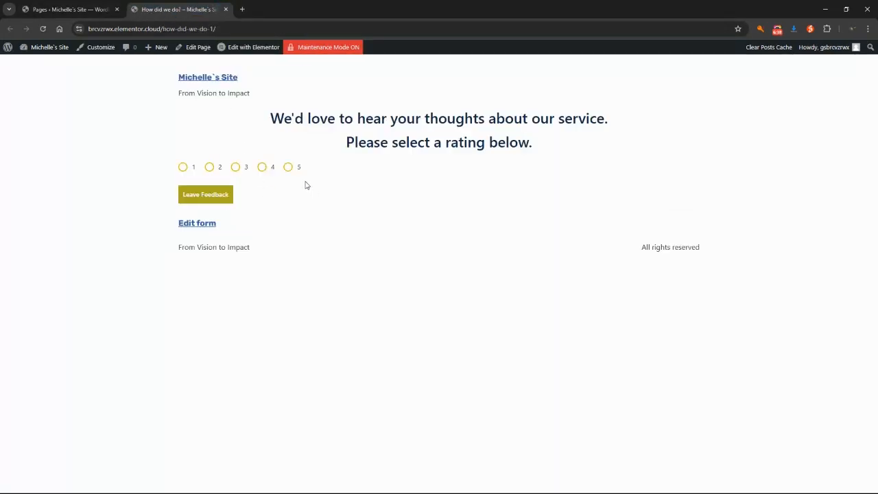
left_click(287, 168)
left_click(215, 197)
Edit the page with Elementor and set the Align Items option of the container holding the form to Center
mouse_move(255, 51)
left_click(283, 74)
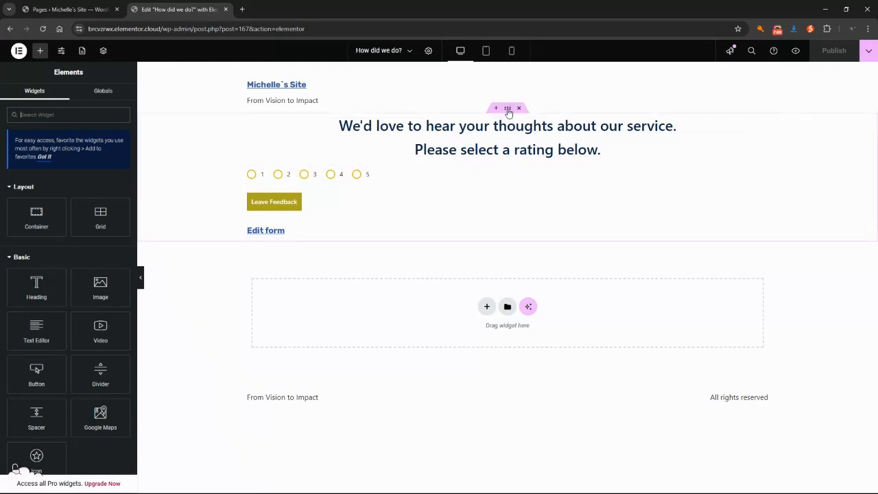
left_click(507, 110)
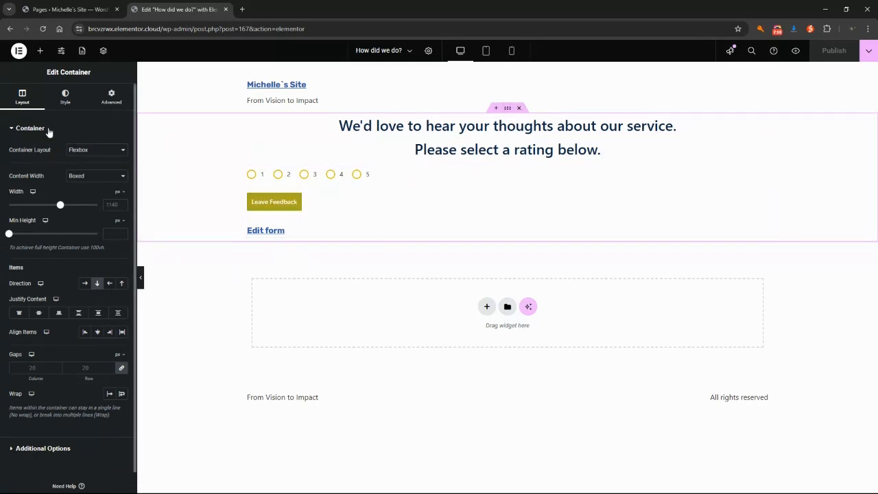
left_click(97, 332)
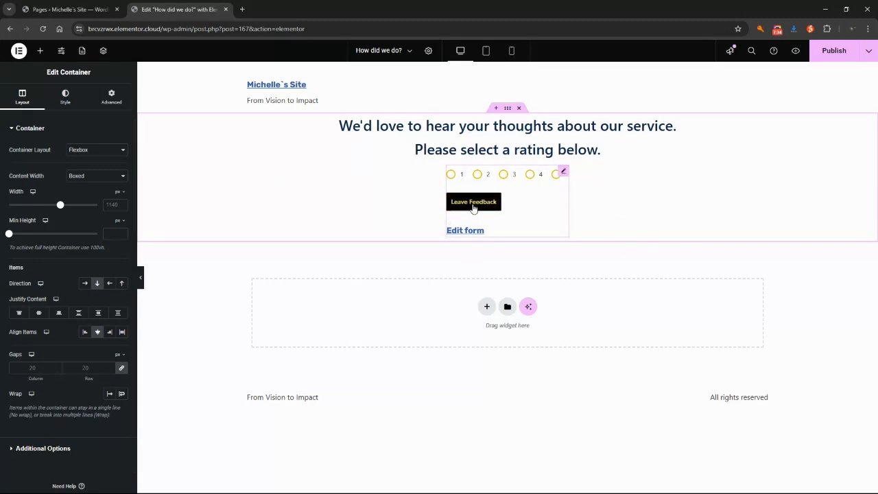
Set the form shortcode widget's Align Self to Center and Size to Shrink, and publish the page
left_click(563, 172)
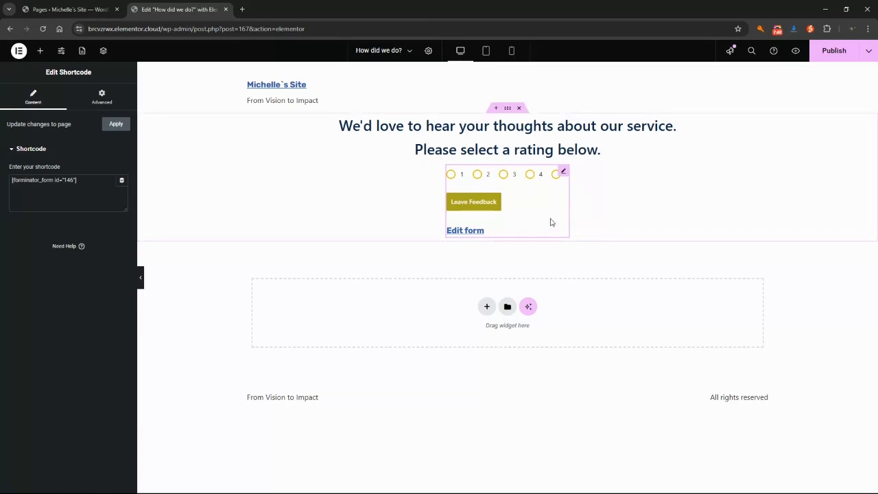
left_click(101, 102)
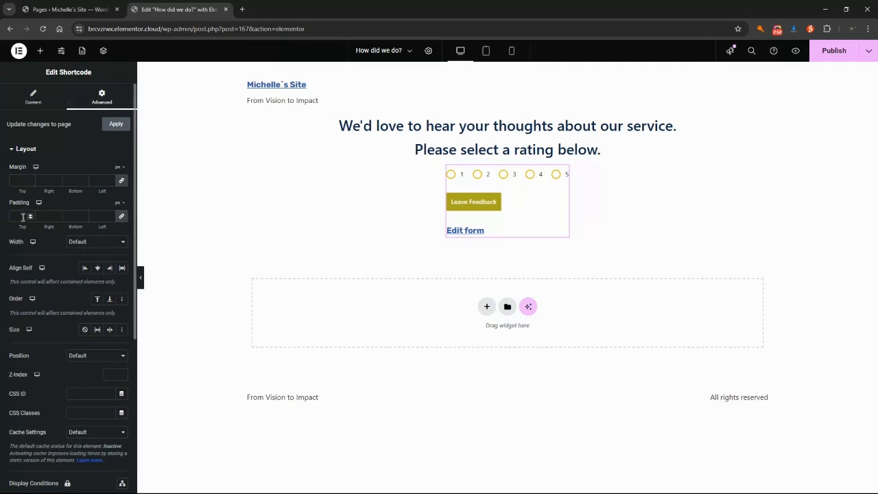
left_click(98, 267)
left_click(110, 330)
scroll(49, 297, "down", 4)
scroll(54, 367, "up", 4)
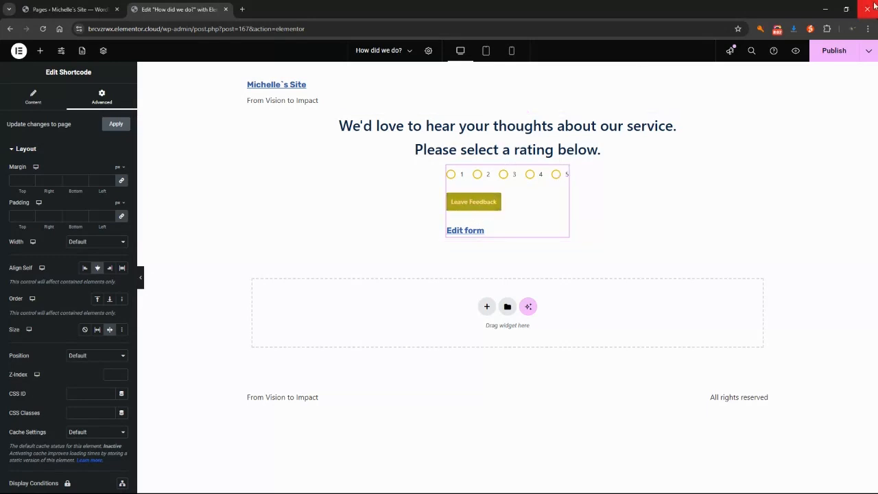
left_click(837, 59)
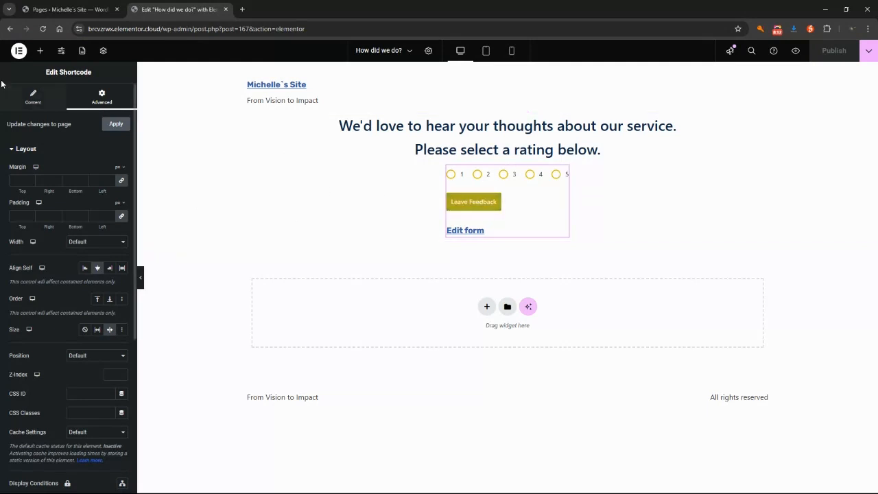
Return to the WordPress admin and open the "How did we do?" form's Appearance settings in Forminator
left_click(55, 11)
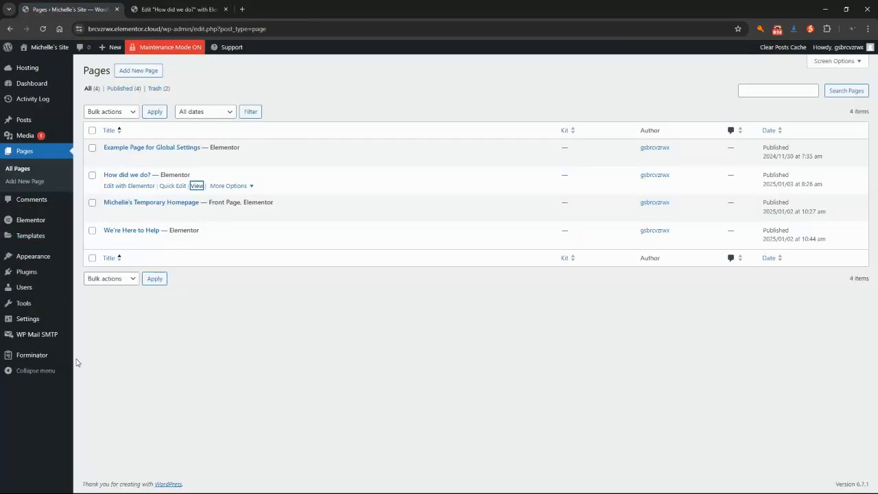
mouse_move(44, 358)
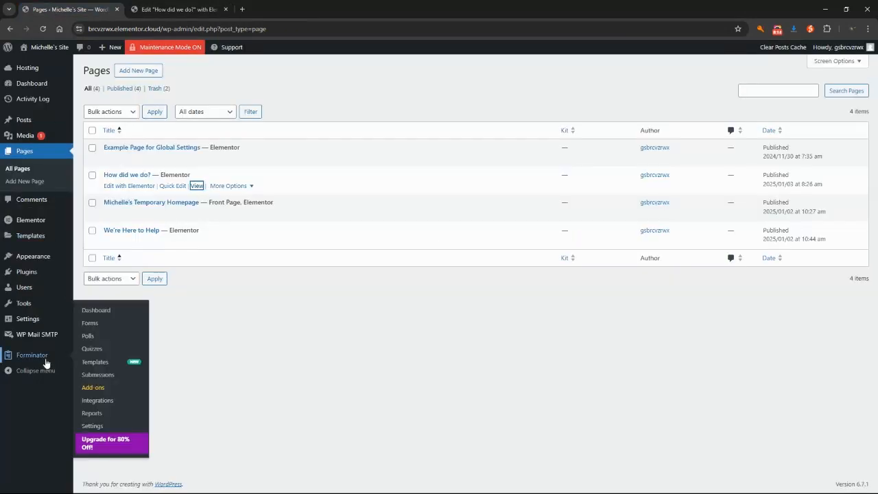
left_click(92, 323)
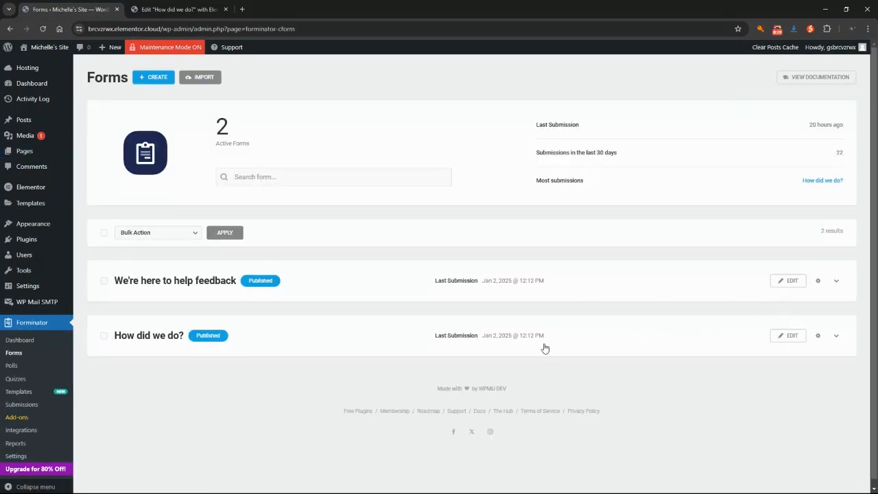
left_click(788, 341)
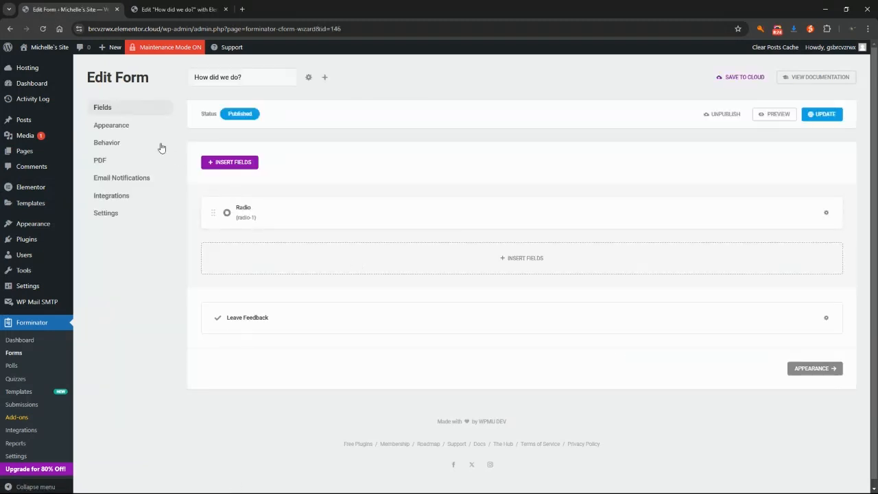
left_click(120, 128)
Review the form's Appearance settings, from layout, colors and fonts through the containers to the Custom CSS section
scroll(232, 243, "down", 3)
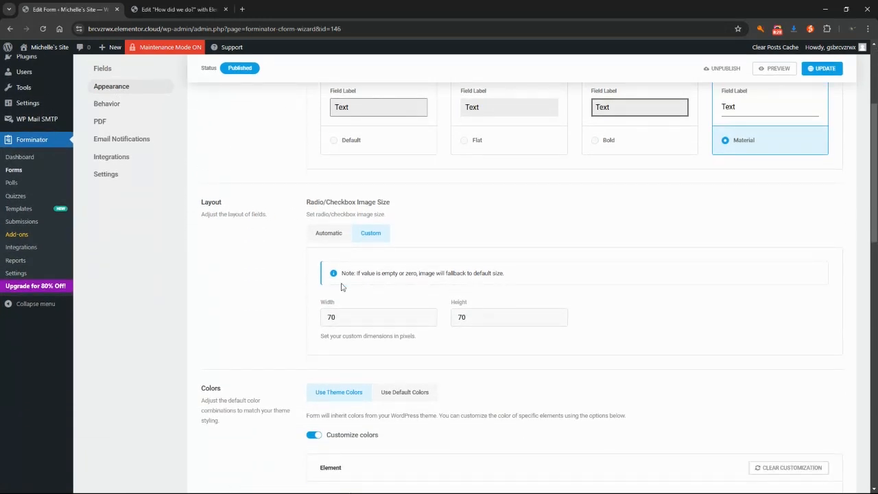
scroll(343, 285, "down", 1)
scroll(291, 244, "down", 4)
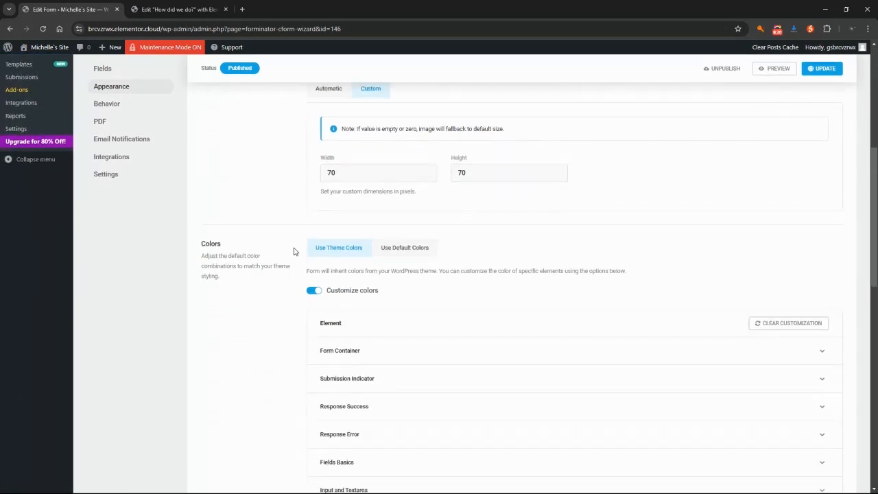
scroll(288, 259, "down", 2)
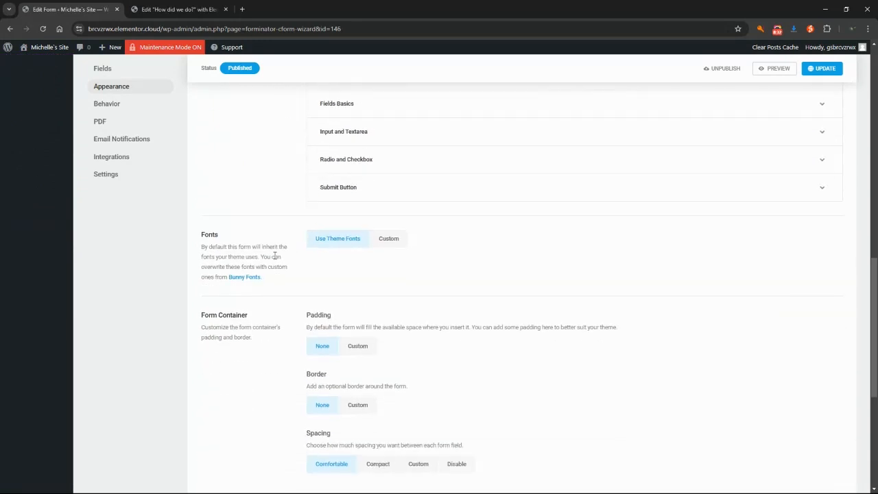
scroll(269, 263, "down", 1)
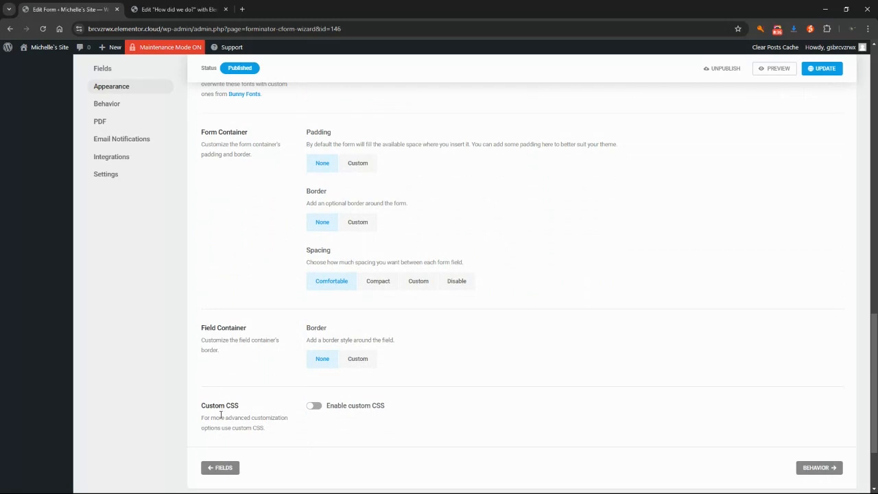
left_click_drag(203, 406, 249, 412)
scroll(446, 398, "up", 5)
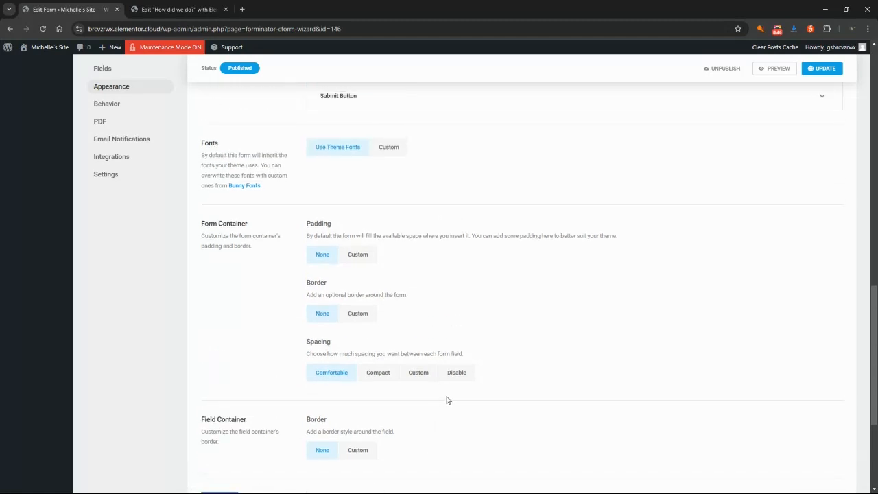
scroll(542, 370, "up", 4)
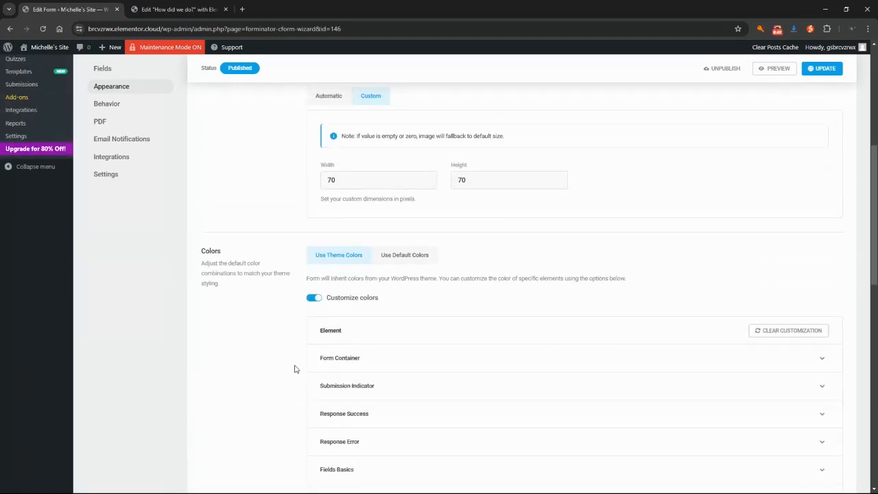
scroll(435, 288, "down", 4)
scroll(437, 302, "down", 10)
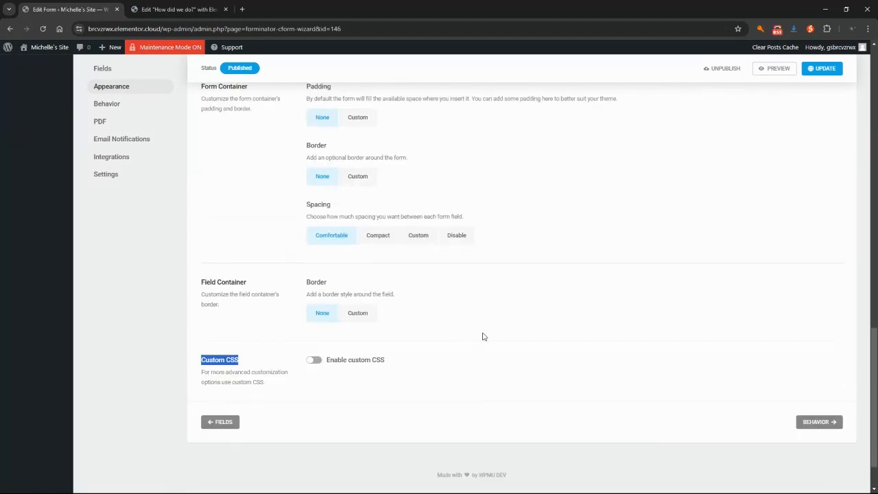
Enable custom CSS for the form and bring up its code editor
left_click(313, 360)
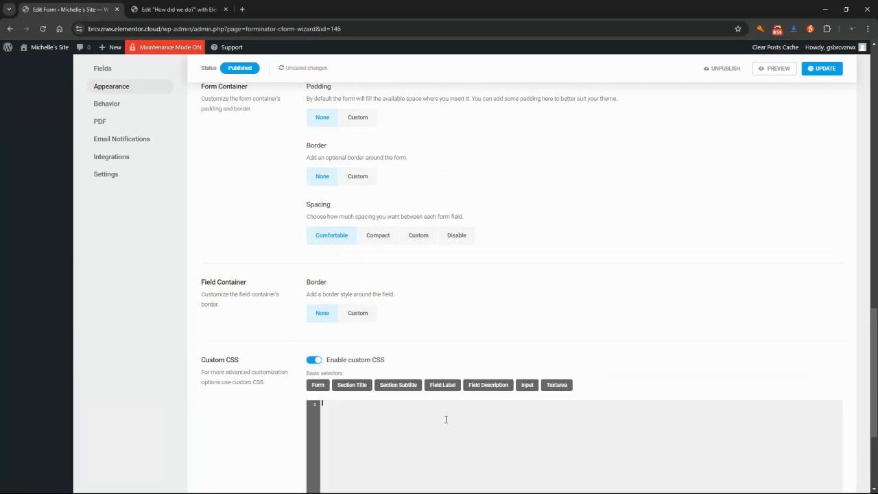
scroll(480, 288, "down", 2)
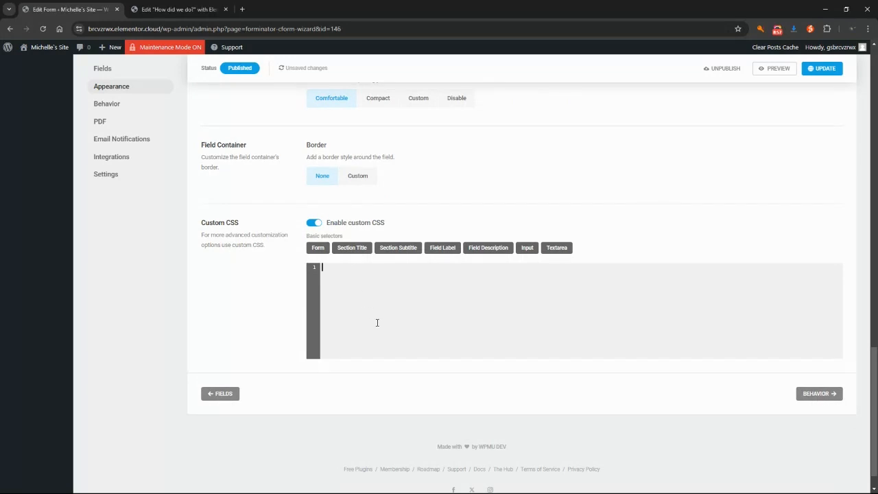
type("fgvdascgdsafgsdfgsd")
key("ctrl+a")
key("BackSpace")
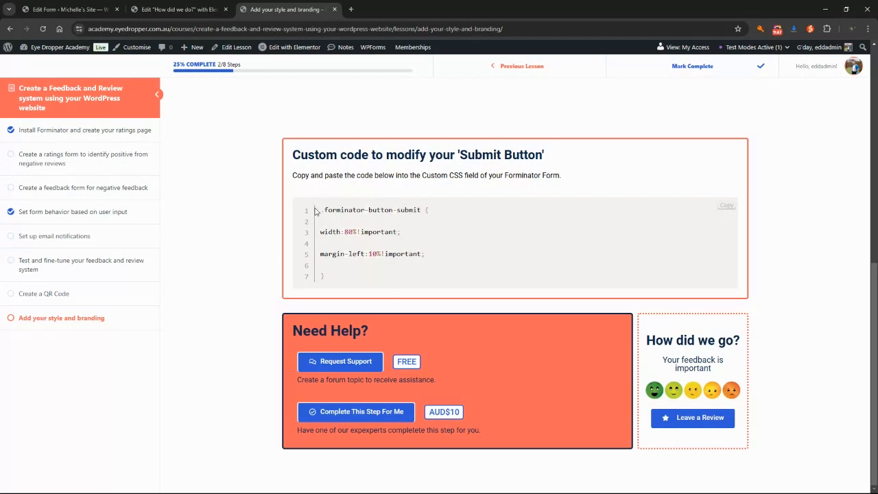
Copy the lesson's .forminator-button-submit code with width:80%!important and margin-left:10%!important into the form's Custom CSS
left_click_drag(331, 277, 318, 211)
left_click(468, 249)
left_click(727, 206)
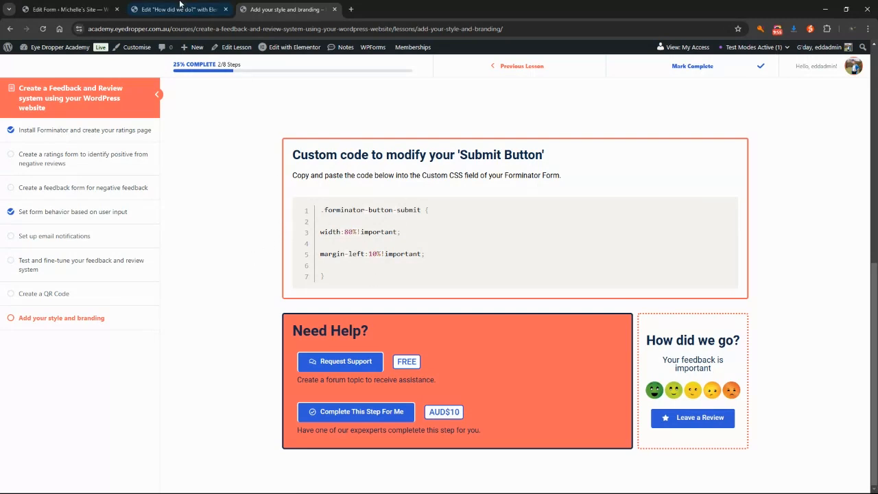
left_click(87, 9)
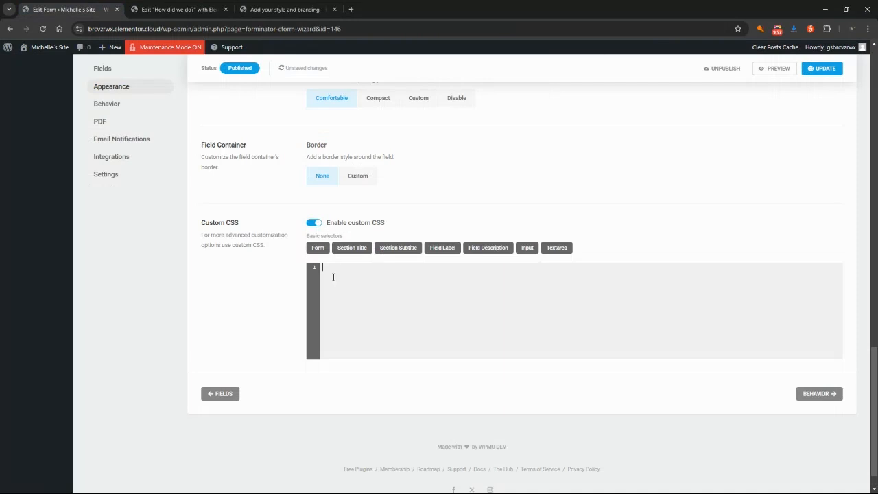
key("ctrl+v")
left_click_drag(342, 284, 351, 284)
left_click_drag(360, 300, 369, 300)
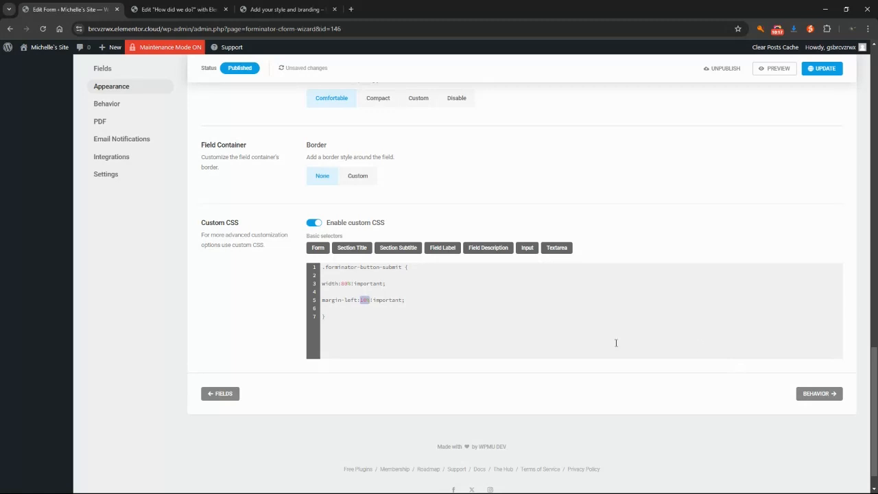
Update the form with the custom CSS, preview the Leave Feedback button, and close the preview
left_click(823, 68)
left_click(774, 70)
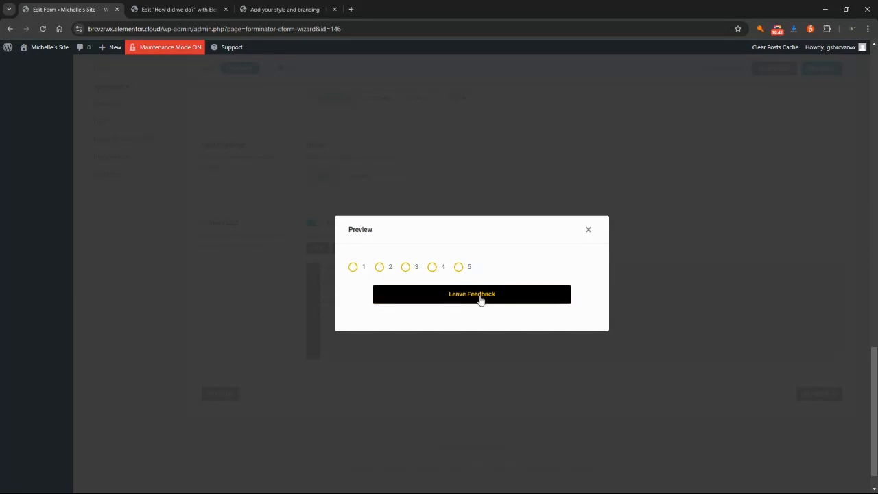
left_click(588, 229)
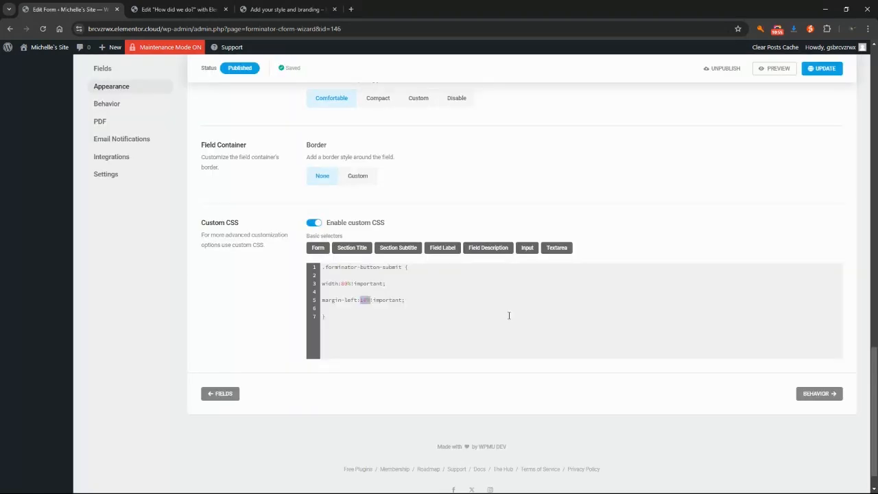
Switch to the Elementor editor and view the live "How did we do?" page to check the centered heading, ratings and button
left_click(171, 10)
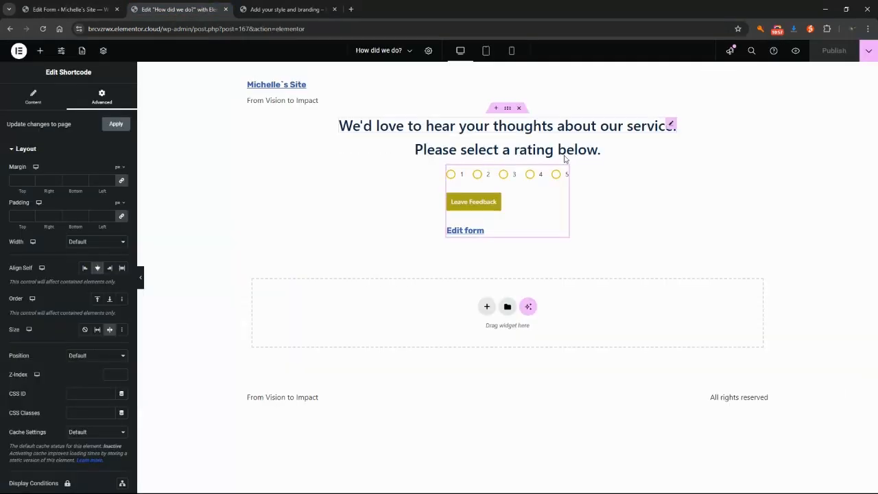
left_click(869, 51)
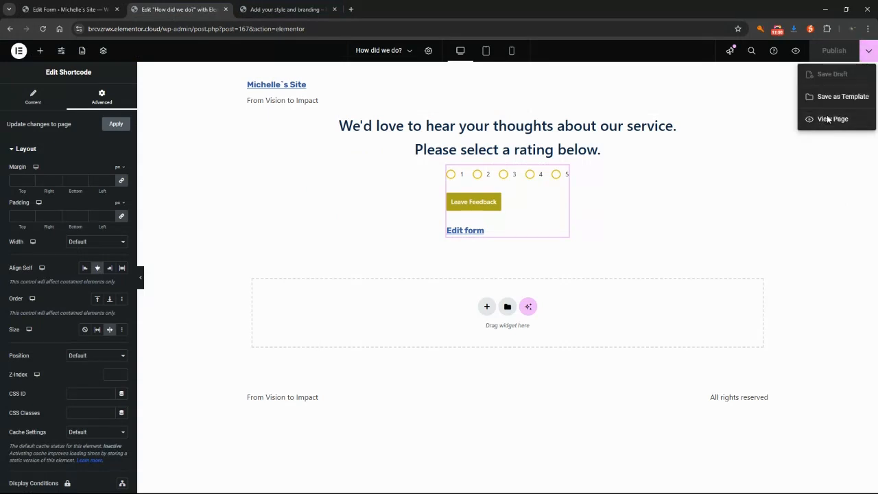
left_click(828, 120)
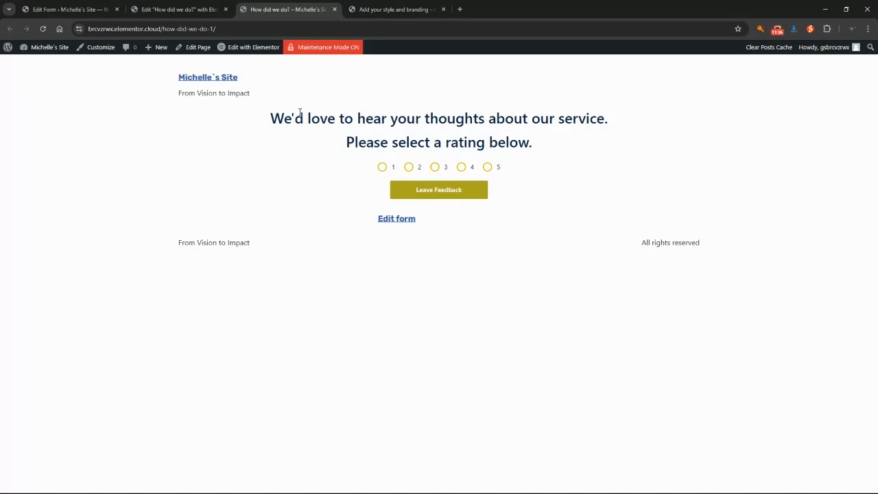
left_click_drag(271, 115, 511, 183)
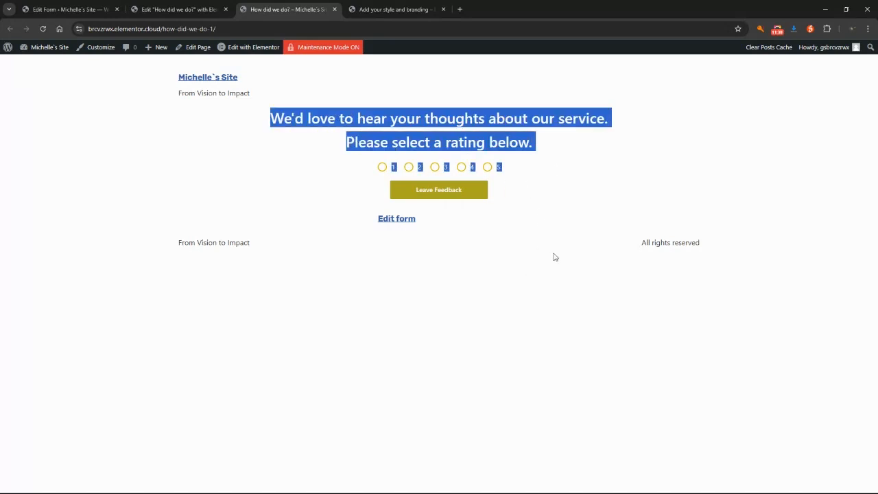
left_click(552, 161)
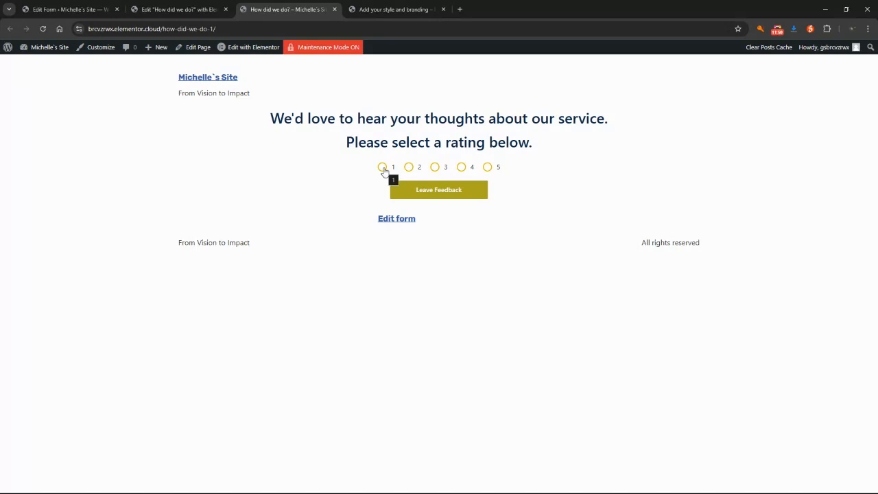
Test the rating options on the live page, trying the radio choices from 1 to 5 and ending on 5
left_click(488, 167)
left_click(433, 168)
left_click(408, 170)
left_click(383, 171)
left_click(407, 170)
left_click(434, 169)
left_click(463, 169)
left_click(488, 168)
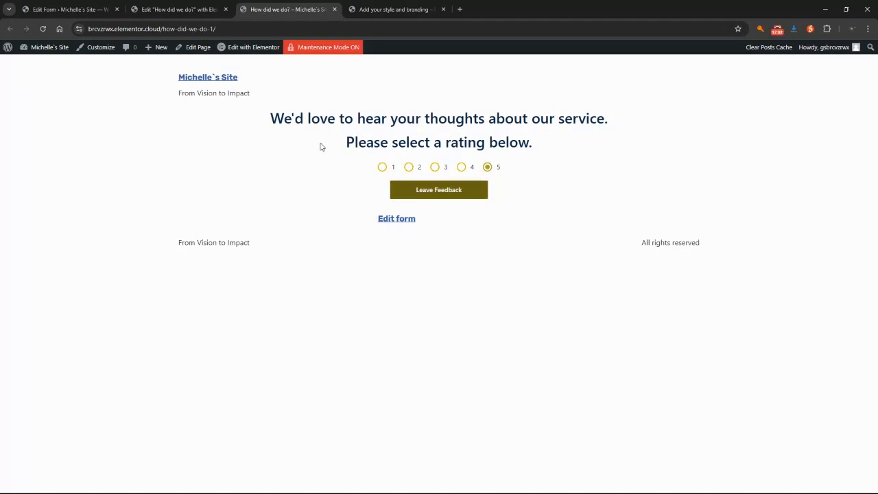
Return to the form's Fields in Forminator, open the Radio field for editing and enable images for its options
left_click(57, 8)
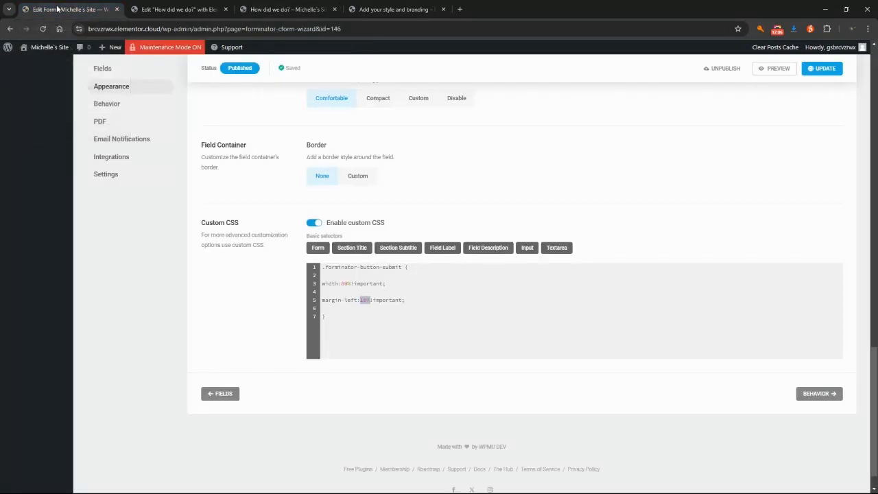
scroll(186, 211, "up", 9)
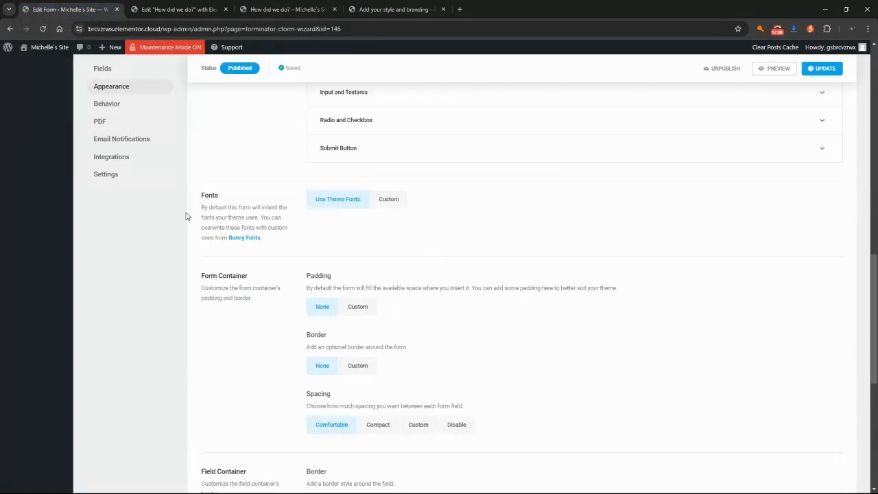
scroll(151, 173, "up", 2)
scroll(303, 265, "up", 5)
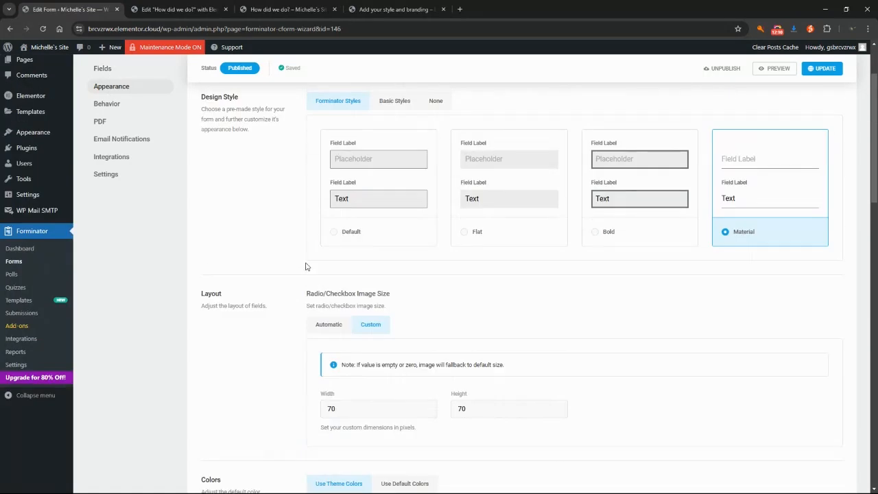
left_click(102, 108)
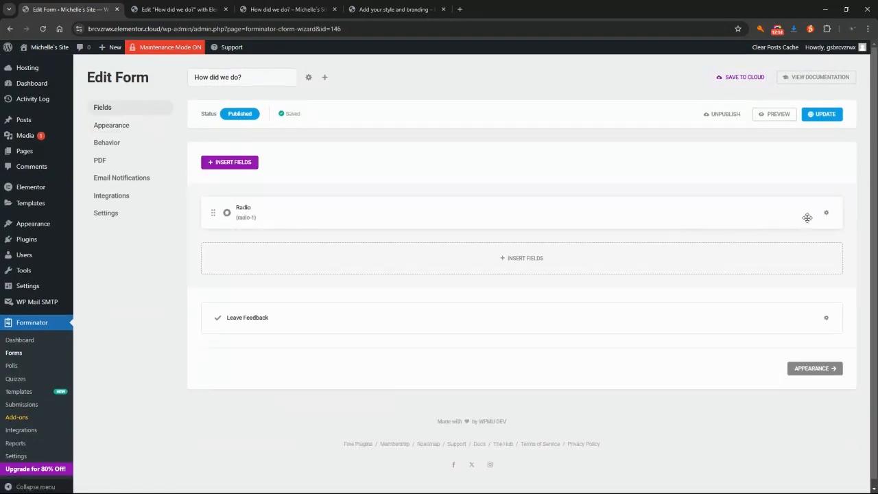
left_click(768, 215)
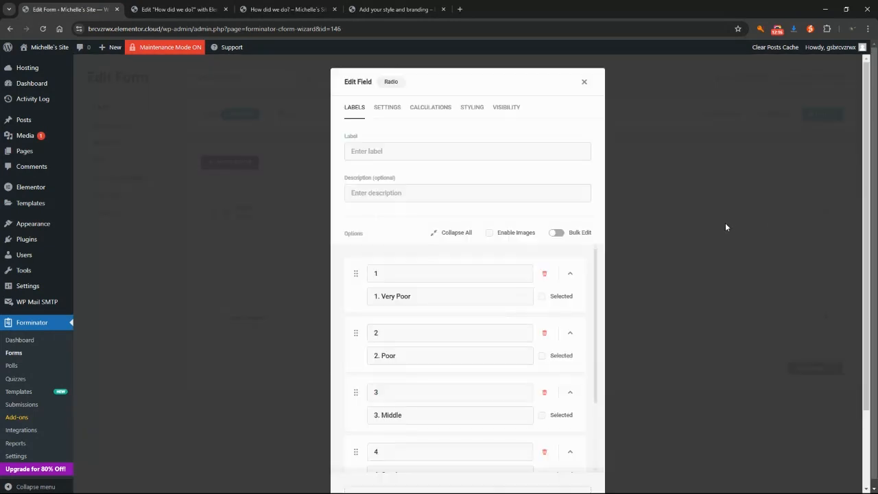
left_click(489, 233)
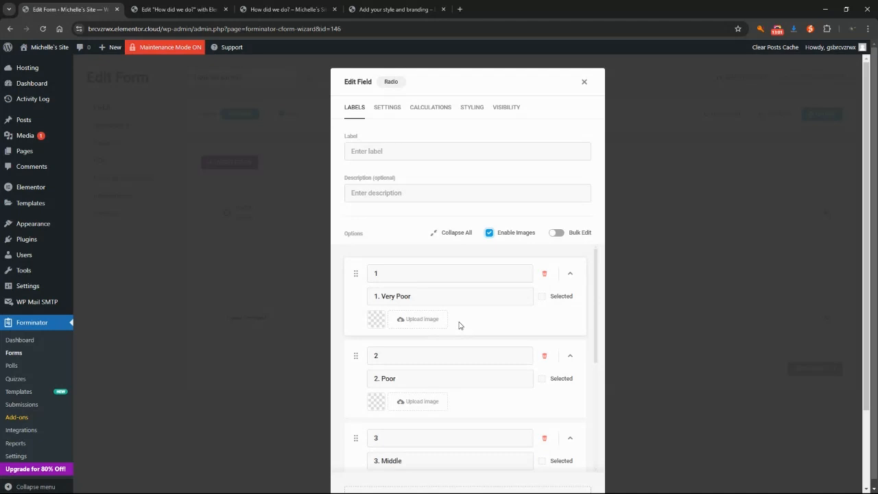
Upload the five smiley face images to the media library from option 1's image picker, then close the picker
left_click(412, 325)
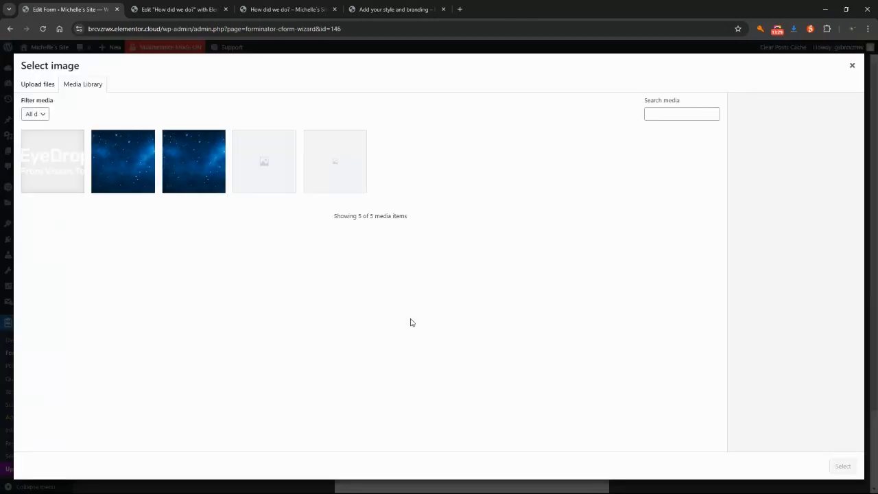
left_click(34, 85)
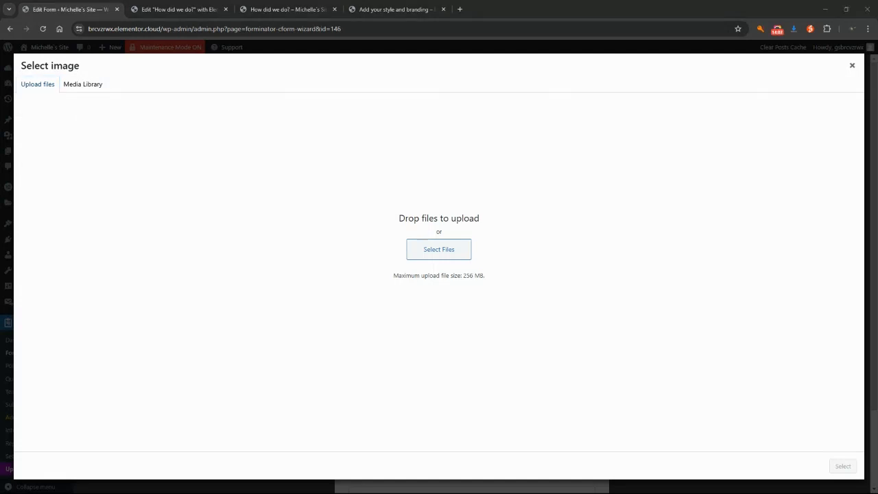
left_click(94, 88)
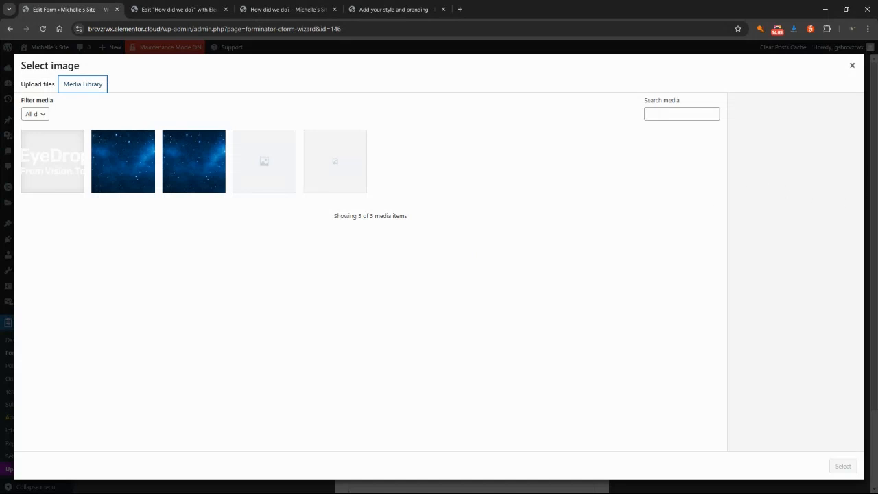
left_click_drag(877, 294, 246, 254)
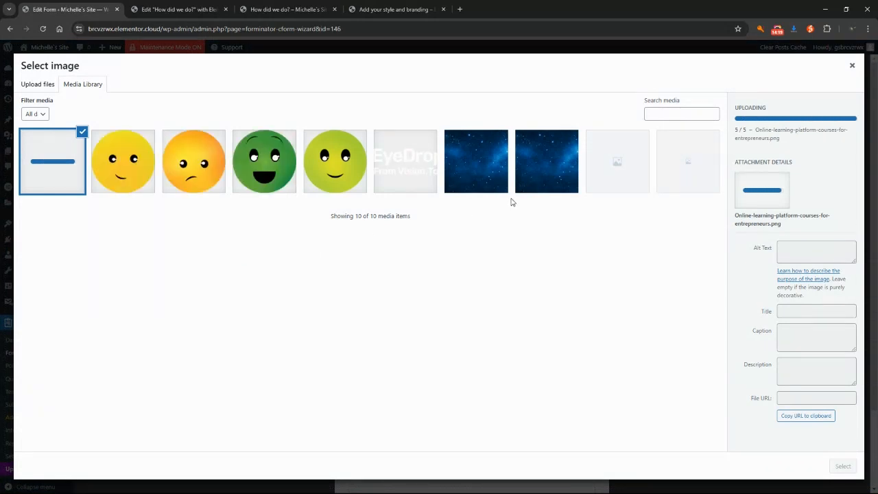
left_click(852, 65)
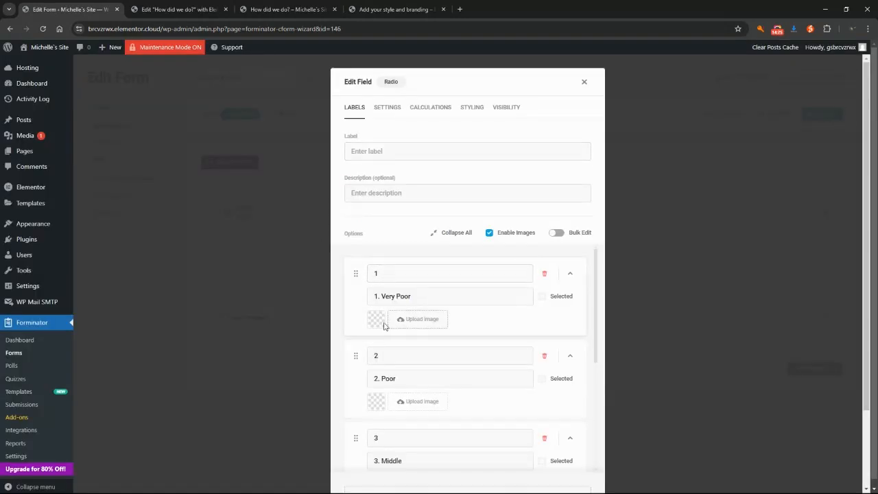
Assign the orange angry face to option 1 (Very Poor) and the yellow-orange frowning face to option 2 (Poor)
left_click(422, 321)
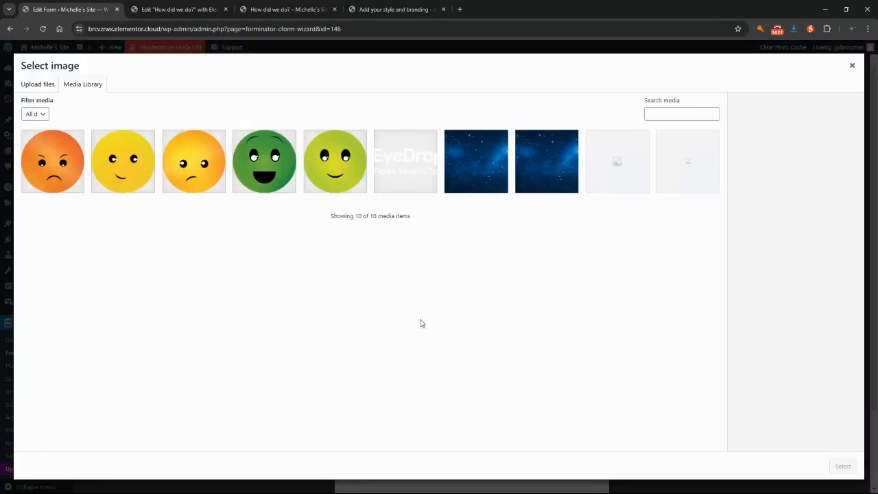
left_click(48, 170)
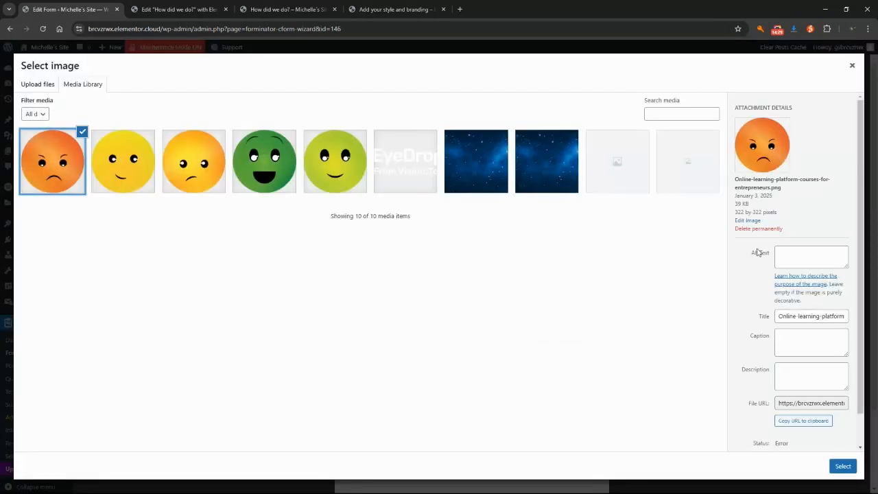
left_click(841, 466)
scroll(417, 374, "down", 1)
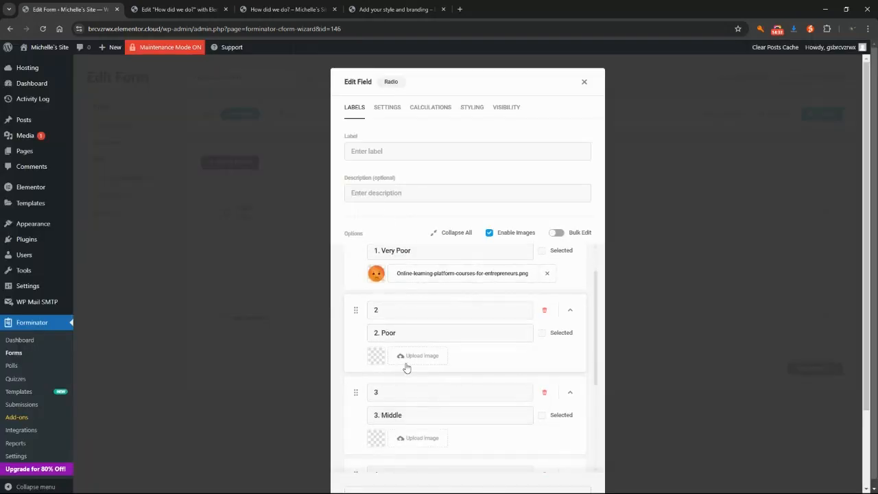
left_click(409, 362)
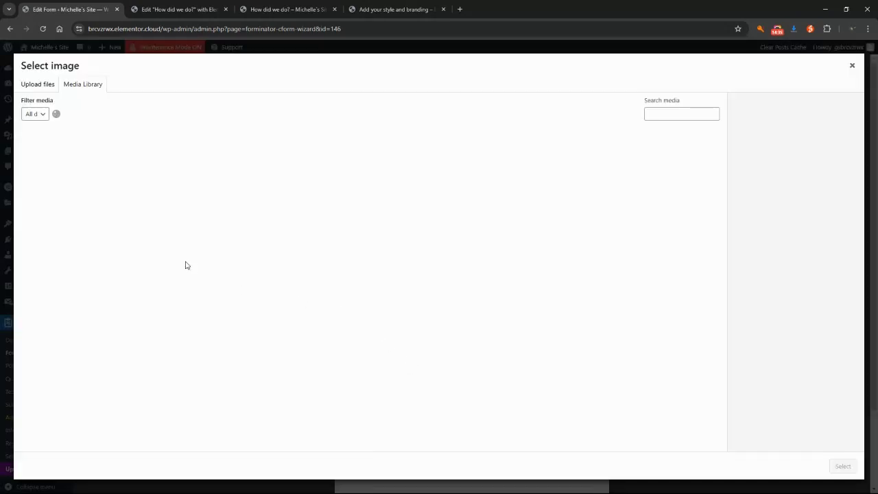
left_click(196, 168)
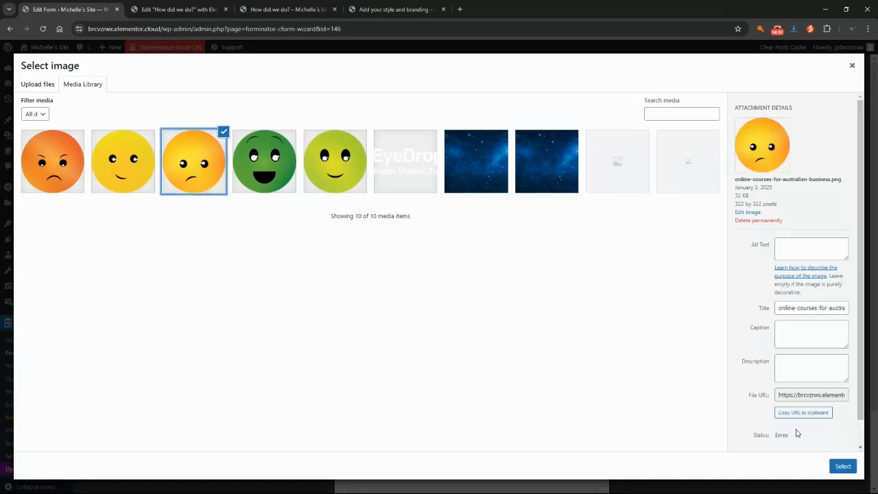
left_click(842, 466)
Assign the yellow half-smiling face to option 3 (Middle) and the light green smiling face to option 4 (Good)
scroll(435, 388, "down", 2)
scroll(435, 387, "down", 1)
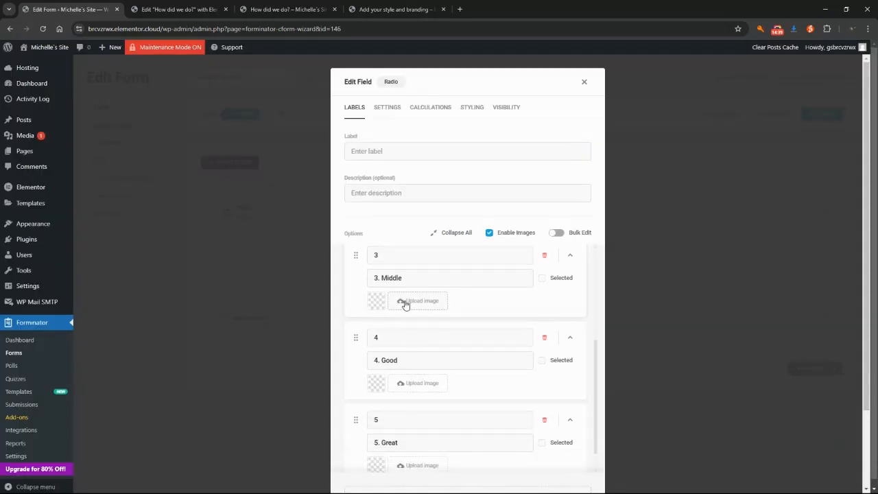
left_click(405, 300)
left_click(157, 190)
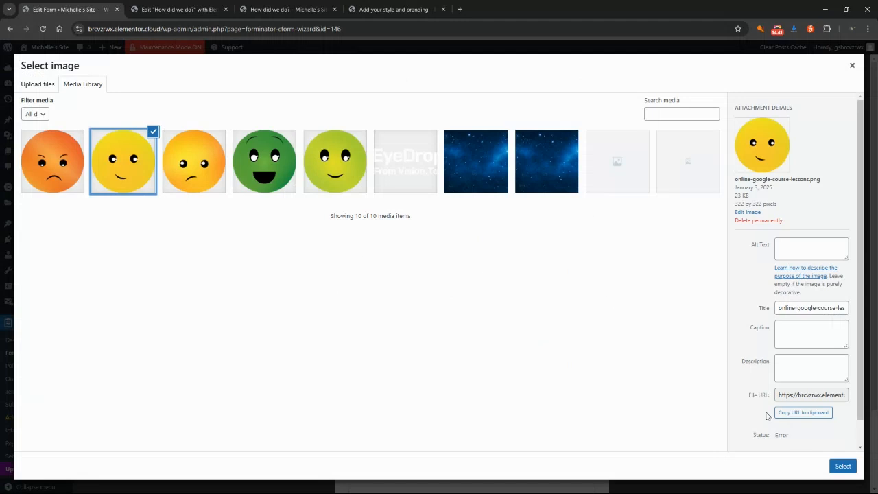
left_click(833, 465)
scroll(445, 364, "down", 1)
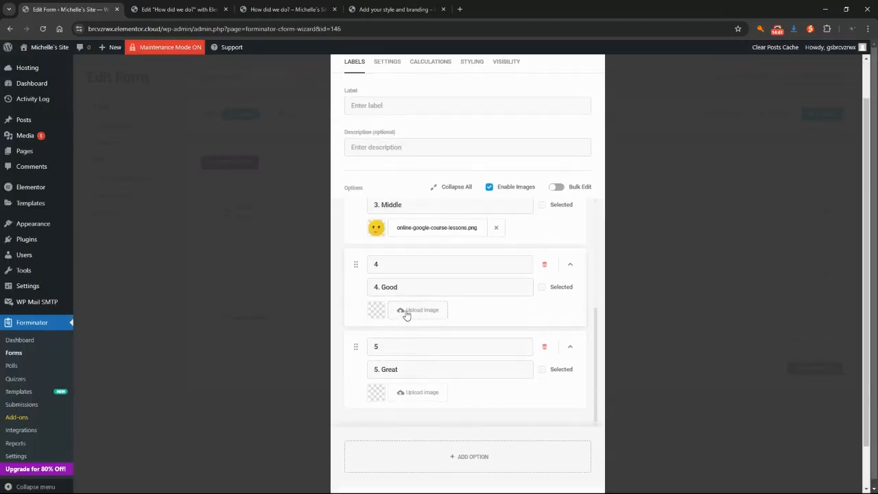
left_click(405, 311)
left_click(321, 166)
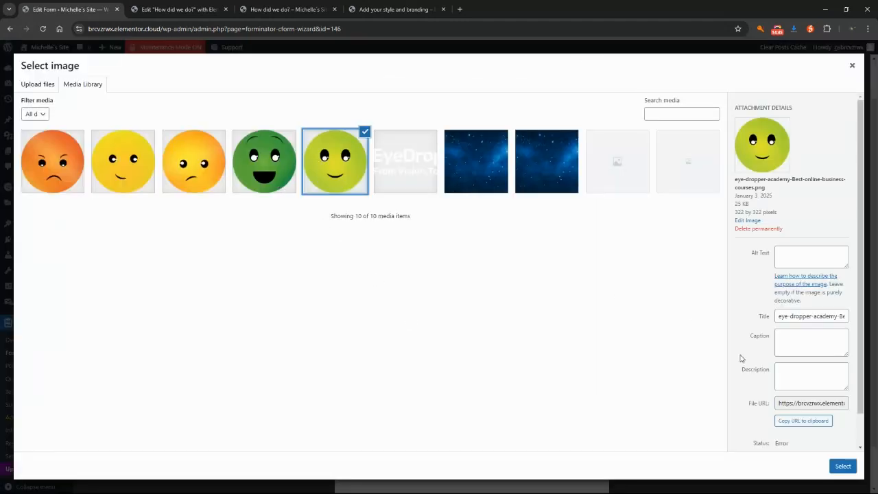
left_click(843, 466)
Assign the dark green laughing face to option 5 (Great) and apply the Radio field changes
left_click(426, 394)
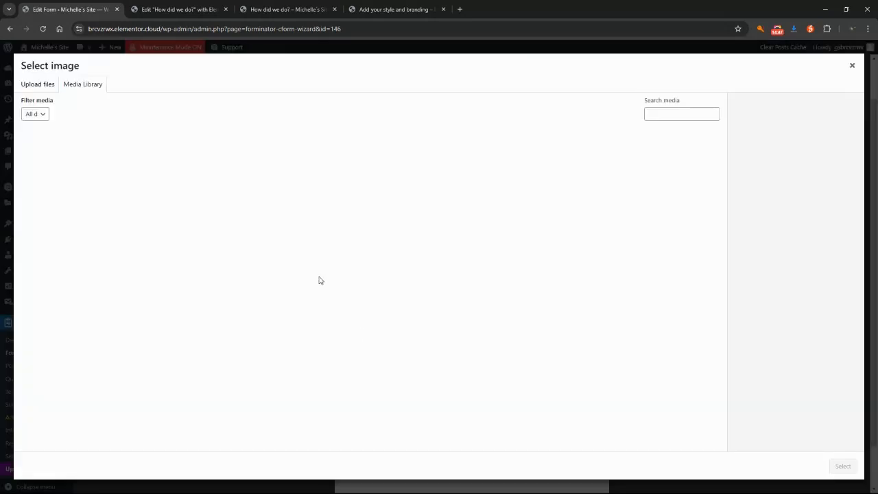
left_click(269, 167)
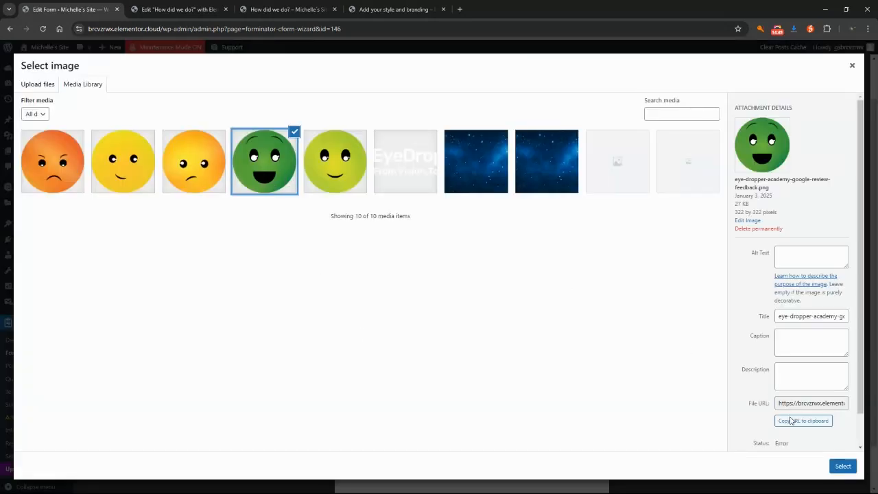
left_click(843, 466)
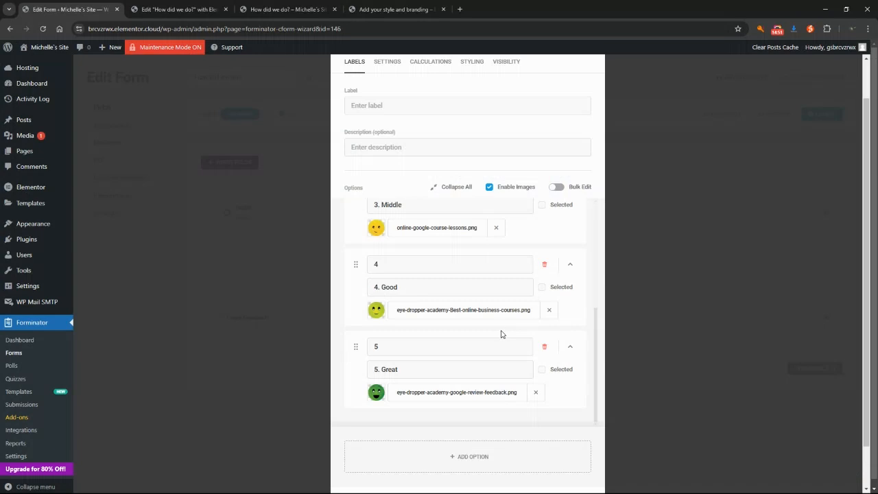
scroll(502, 340, "down", 1)
scroll(541, 399, "up", 2)
scroll(539, 398, "down", 2)
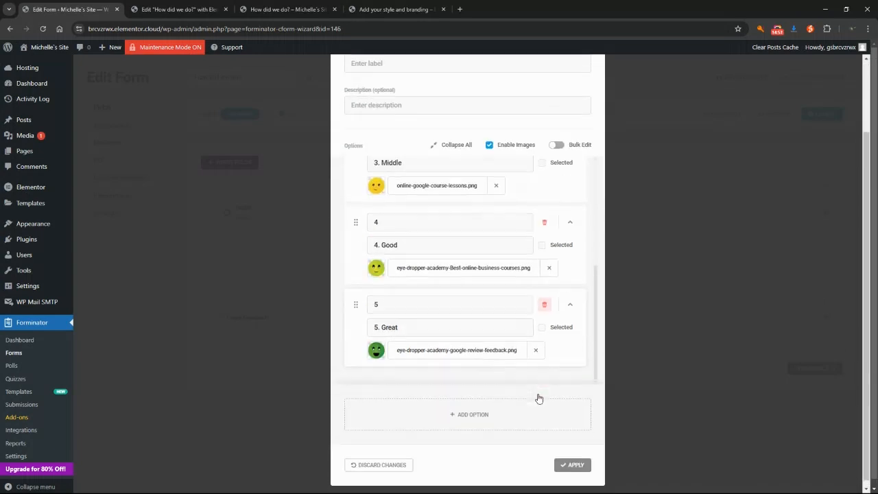
left_click(574, 459)
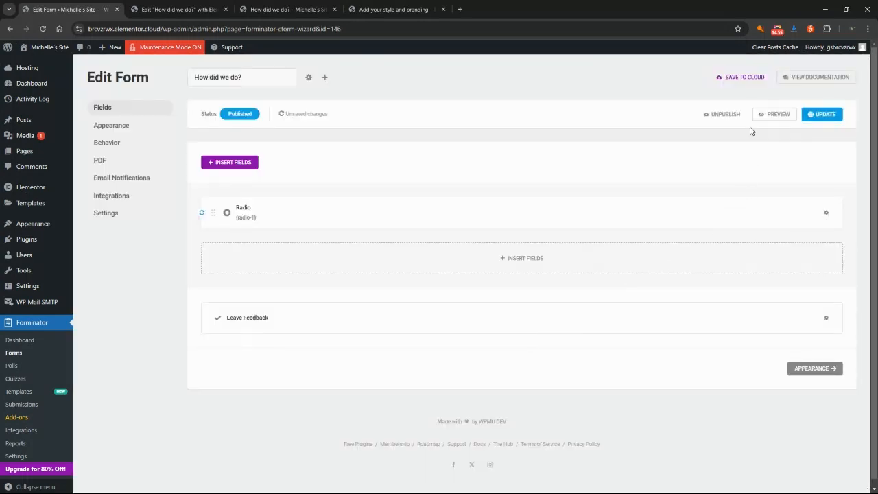
Preview the form with the smiley images, test ratings 3, 2 and 1, and close the preview
left_click(767, 116)
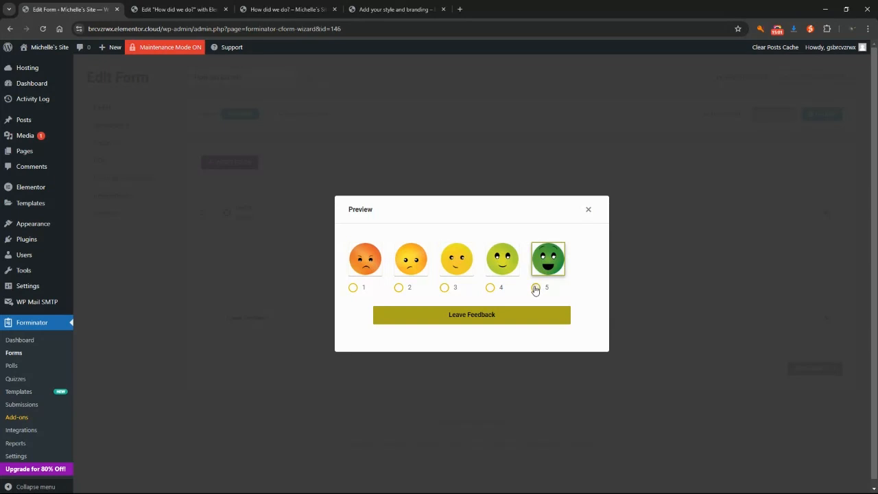
left_click(444, 289)
left_click(398, 289)
left_click(352, 289)
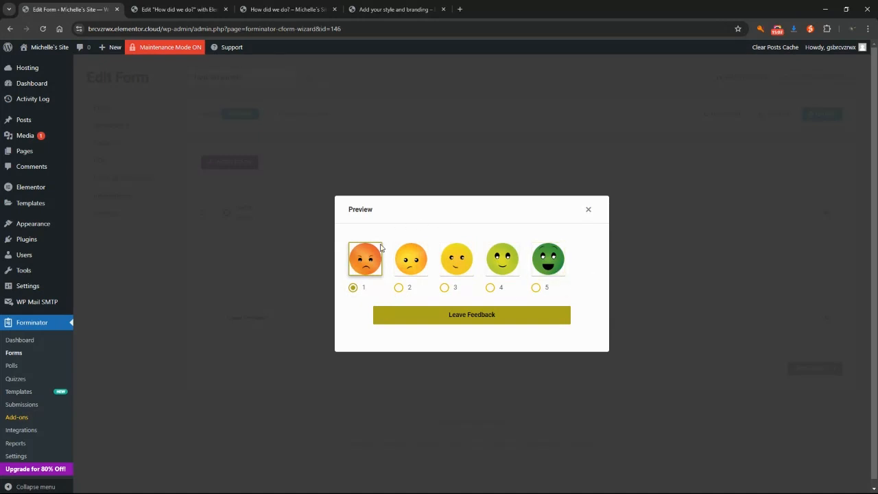
left_click(588, 212)
Open the Radio field for editing and collapse the details of all five rating options
left_click(619, 225)
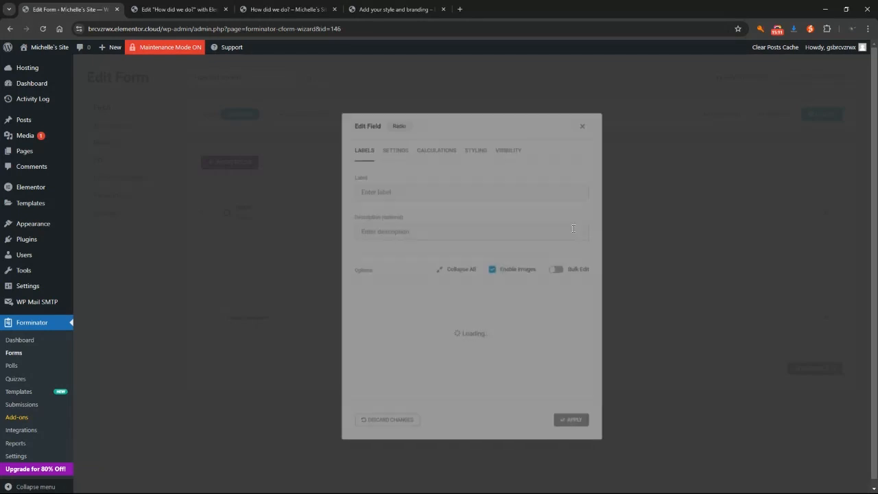
left_click_drag(364, 274, 386, 274)
left_click(569, 273)
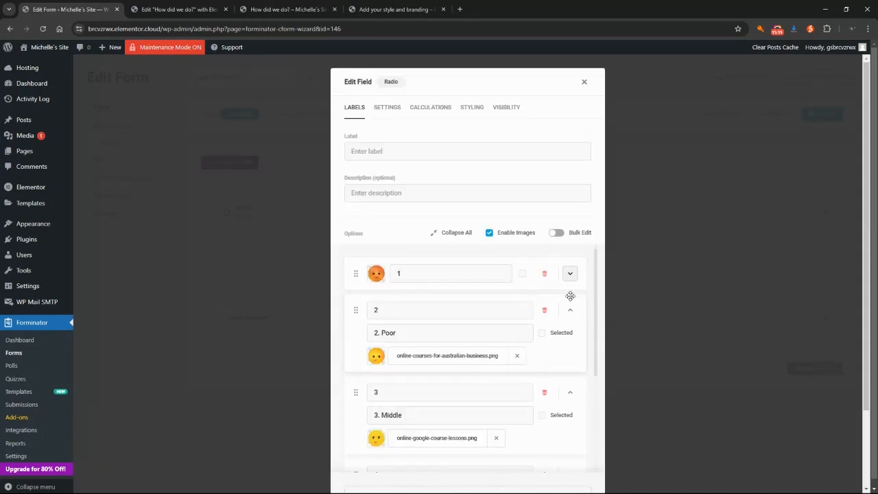
left_click(569, 310)
left_click(570, 347)
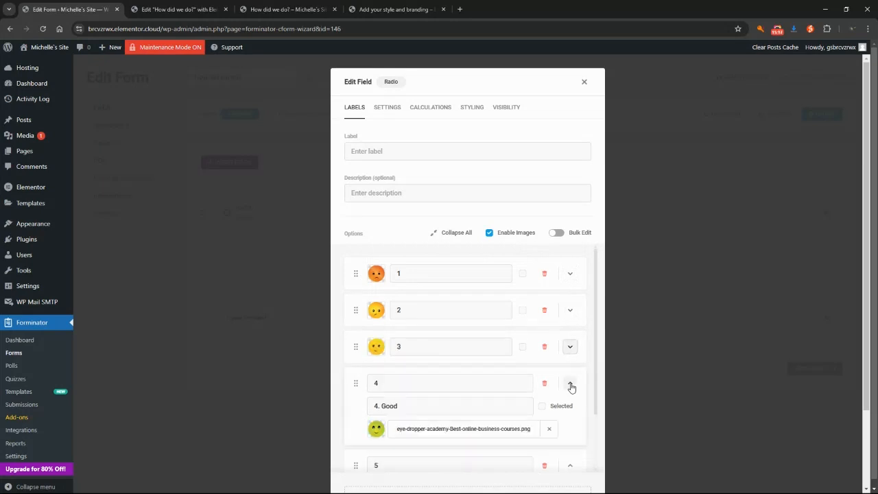
left_click(570, 384)
left_click(570, 392)
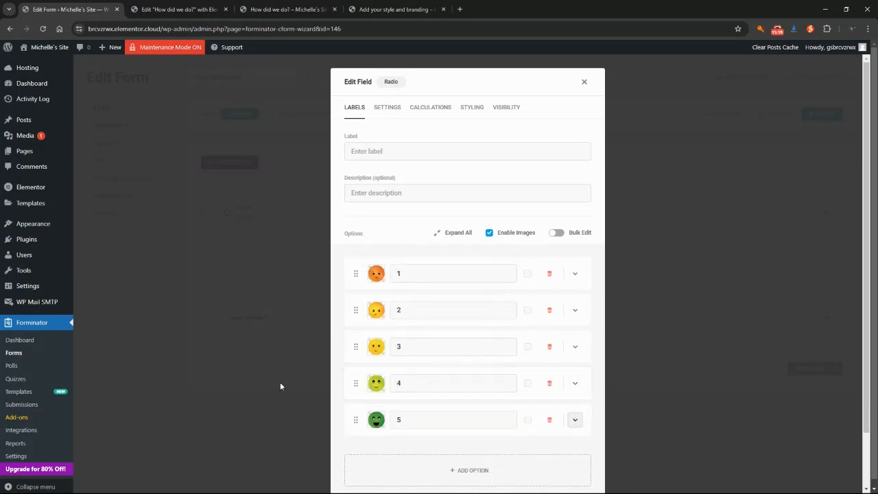
Reorder the rating options into descending order, from 5 (dark green face) first to 1 (orange face) last
left_click_drag(357, 422, 346, 268)
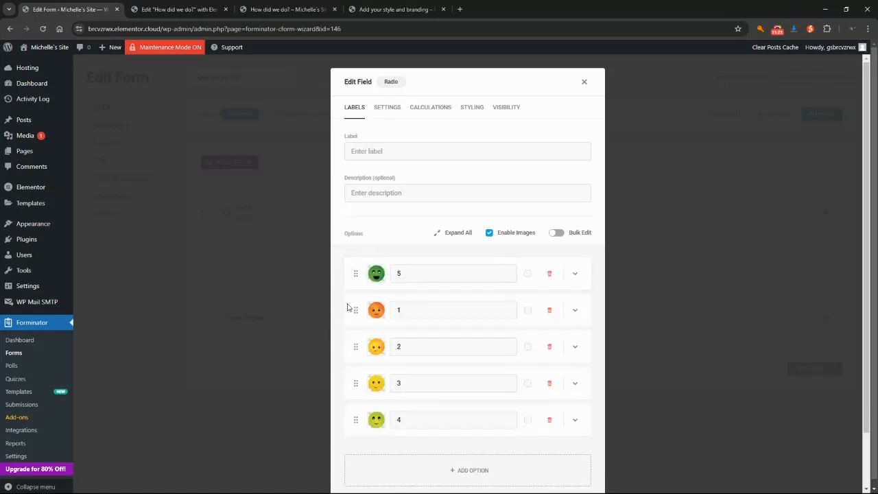
left_click_drag(349, 419, 351, 308)
left_click_drag(347, 422, 358, 383)
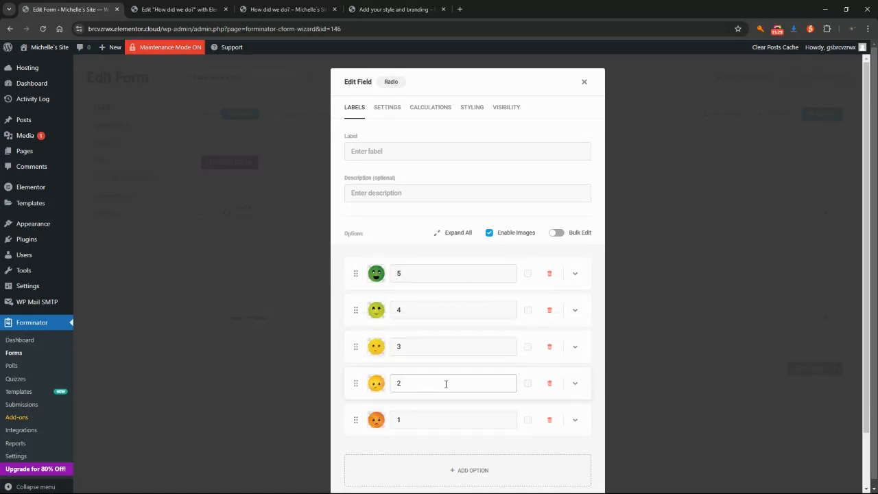
scroll(446, 384, "down", 1)
scroll(447, 374, "up", 1)
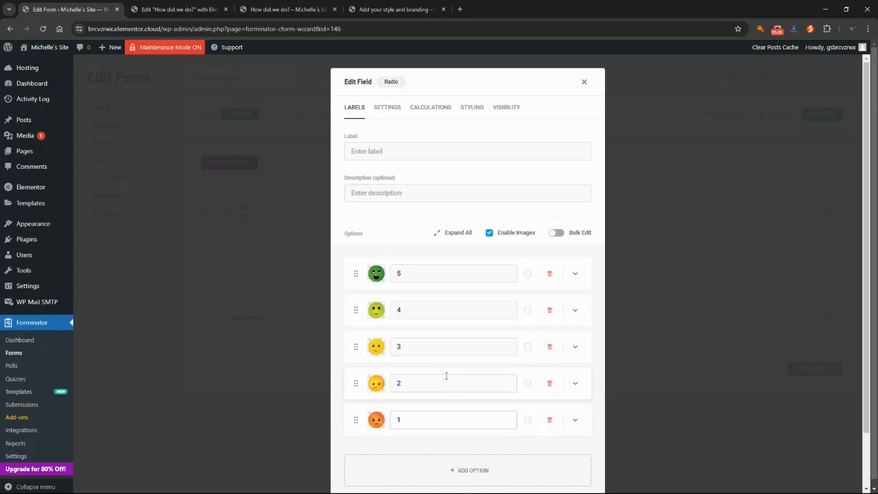
Try clearing the label of the dark green face option, and restore it to 5
left_click(410, 275)
key("BackSpace")
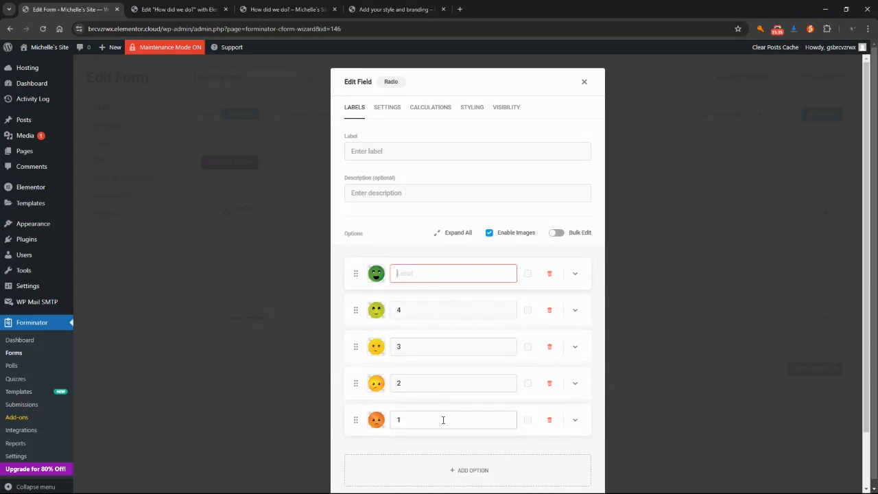
scroll(473, 363, "down", 2)
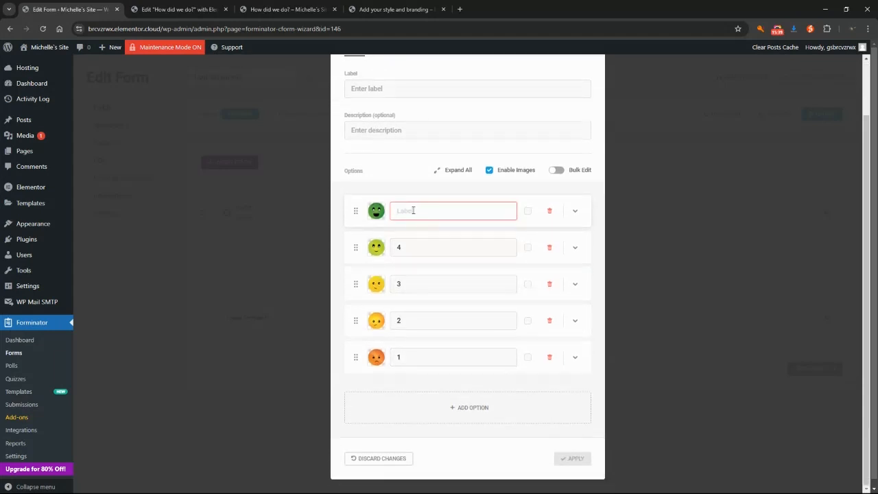
type("5")
scroll(433, 302, "up", 2)
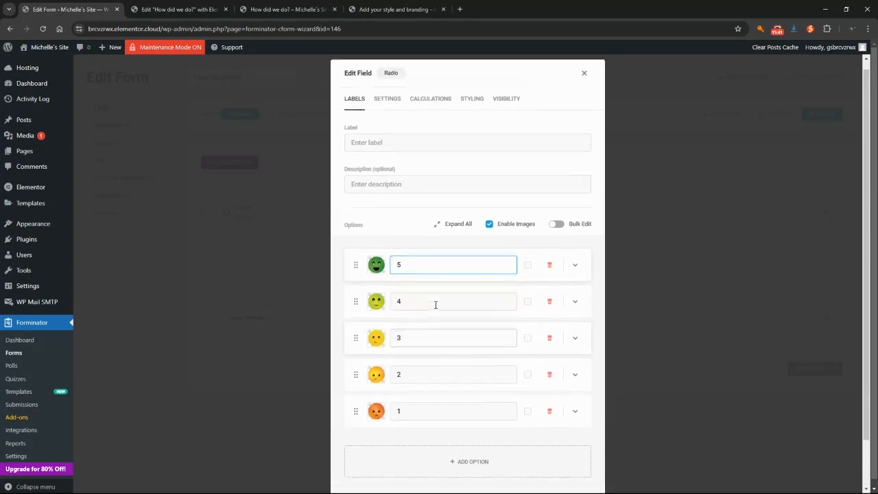
Set the Radio field's radio button visibility to Hide and apply the field changes
left_click(383, 111)
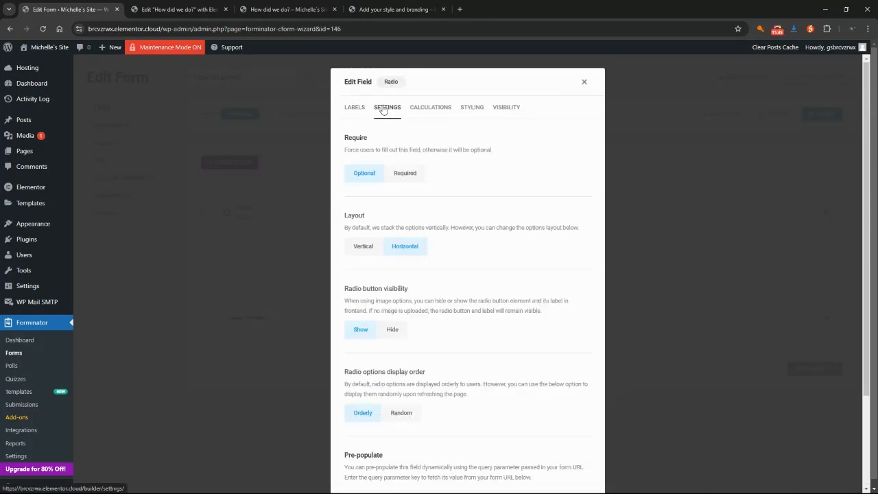
scroll(430, 333, "down", 1)
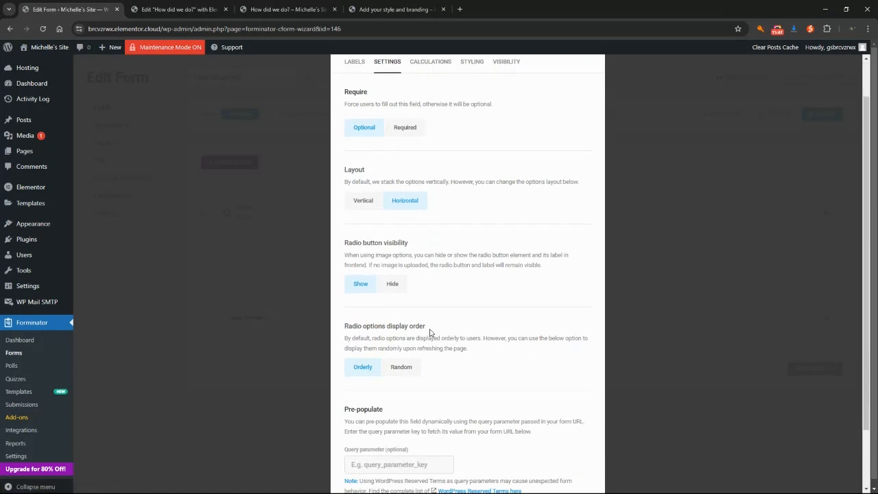
left_click(391, 285)
scroll(519, 321, "down", 1)
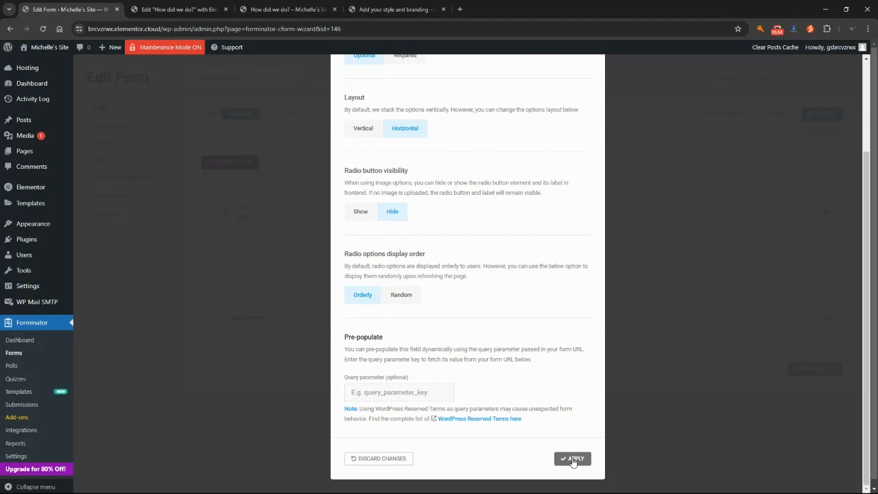
left_click(574, 461)
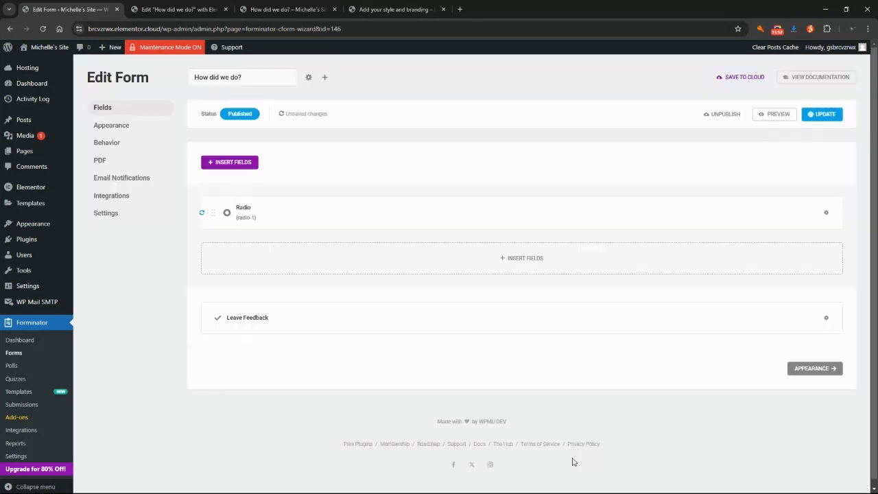
Preview the form with the reordered smiley images, close the preview and update the published form
left_click(786, 115)
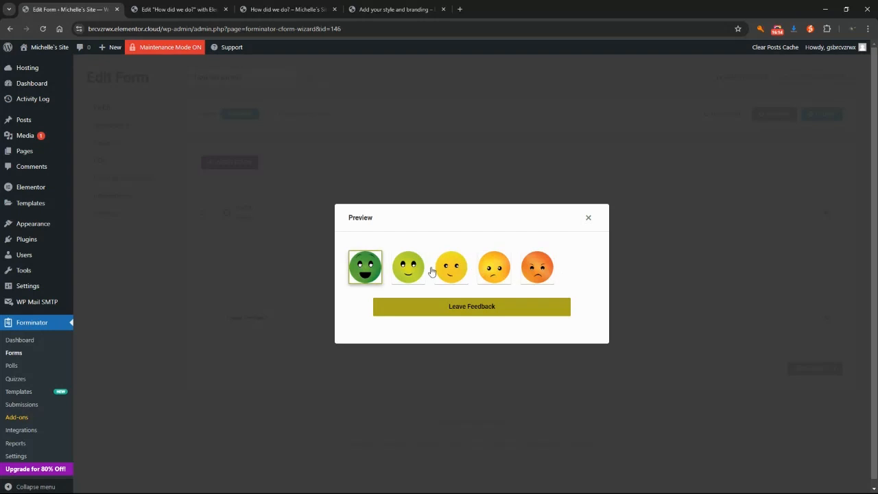
left_click(587, 218)
left_click(825, 116)
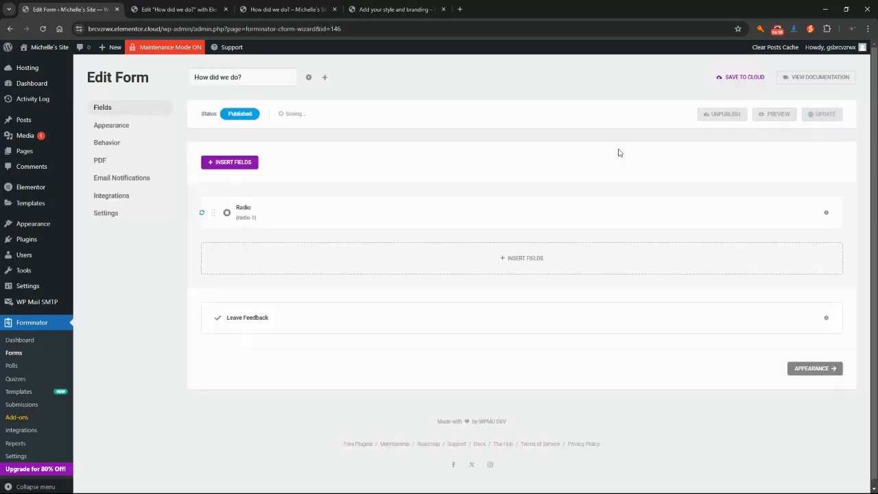
Reload the live "How did we do?" page, choose the dark green face and submit the feedback as a test
left_click(281, 10)
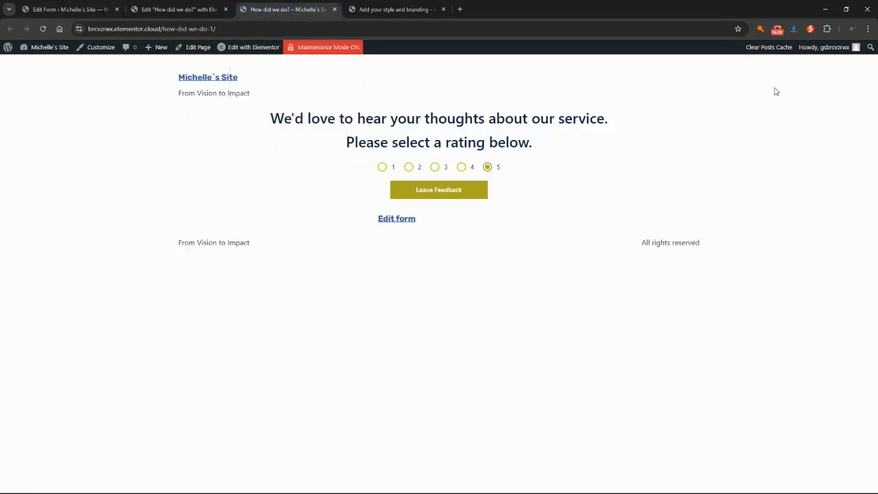
left_click(44, 29)
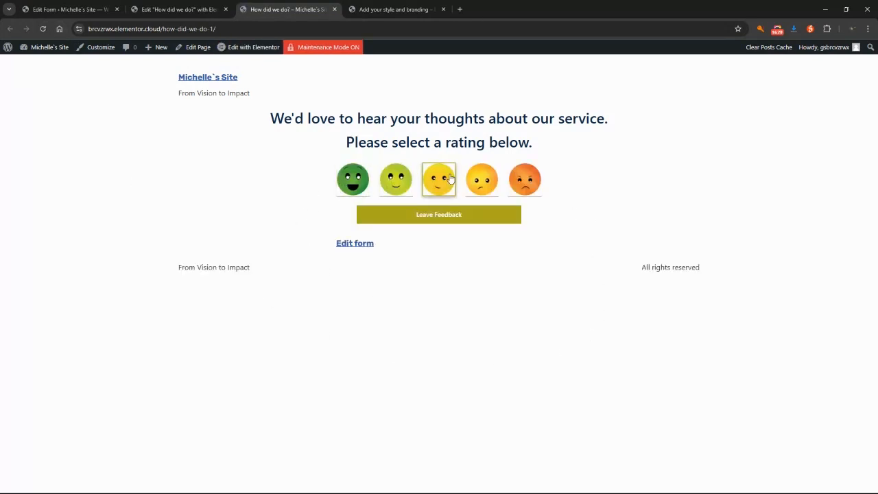
left_click(352, 179)
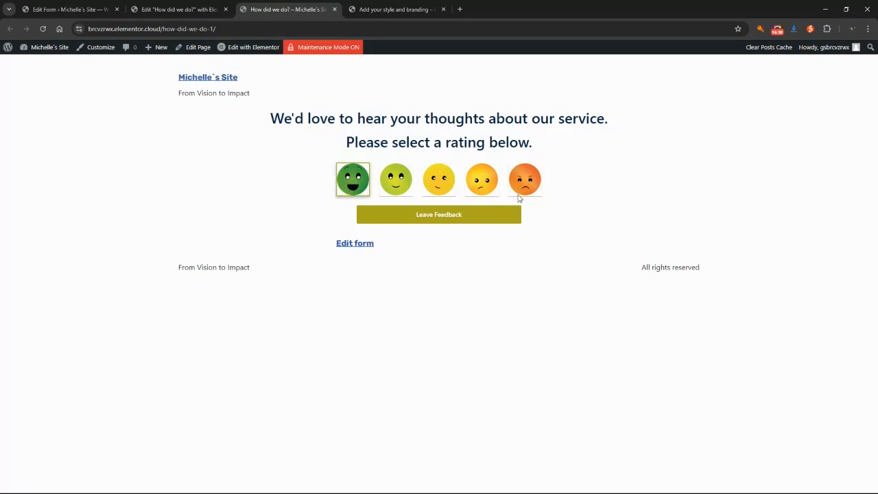
left_click(446, 220)
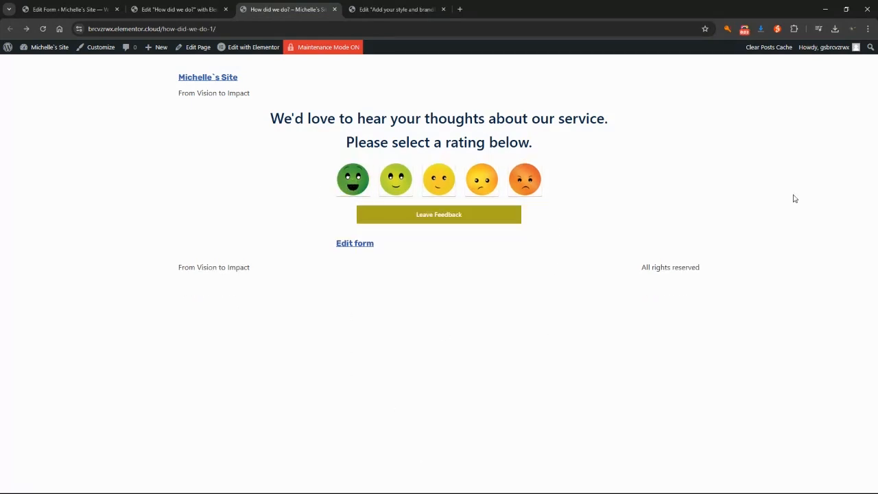